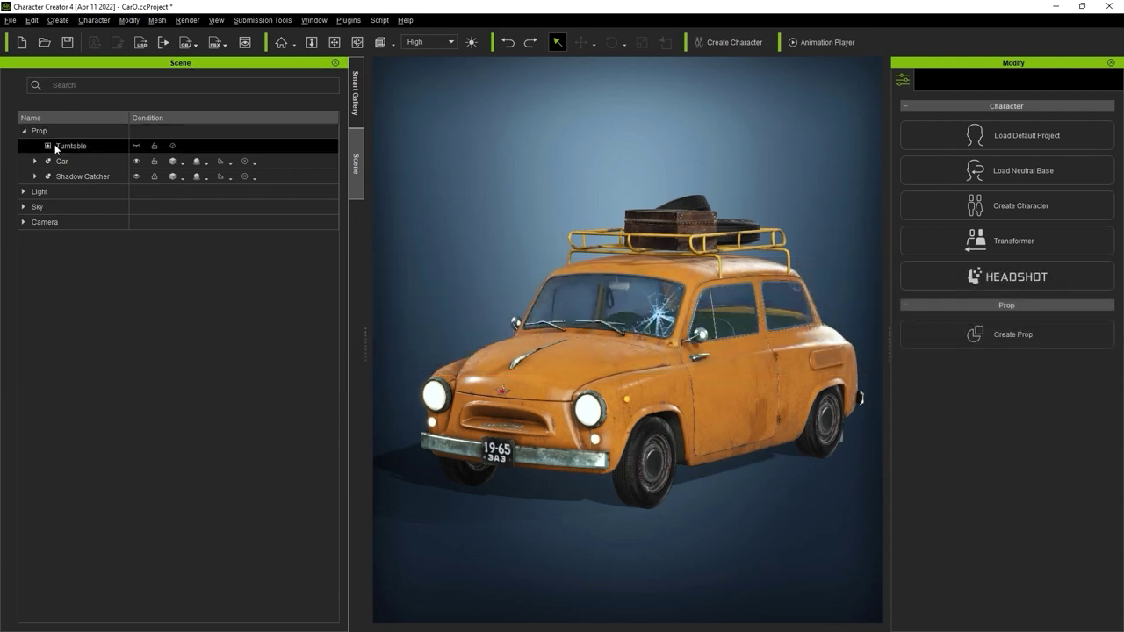
Open the Car mesh under the Car prop for mesh editing in Element selection mode.
{"action": "left_click", "coordinate": [35, 161]}
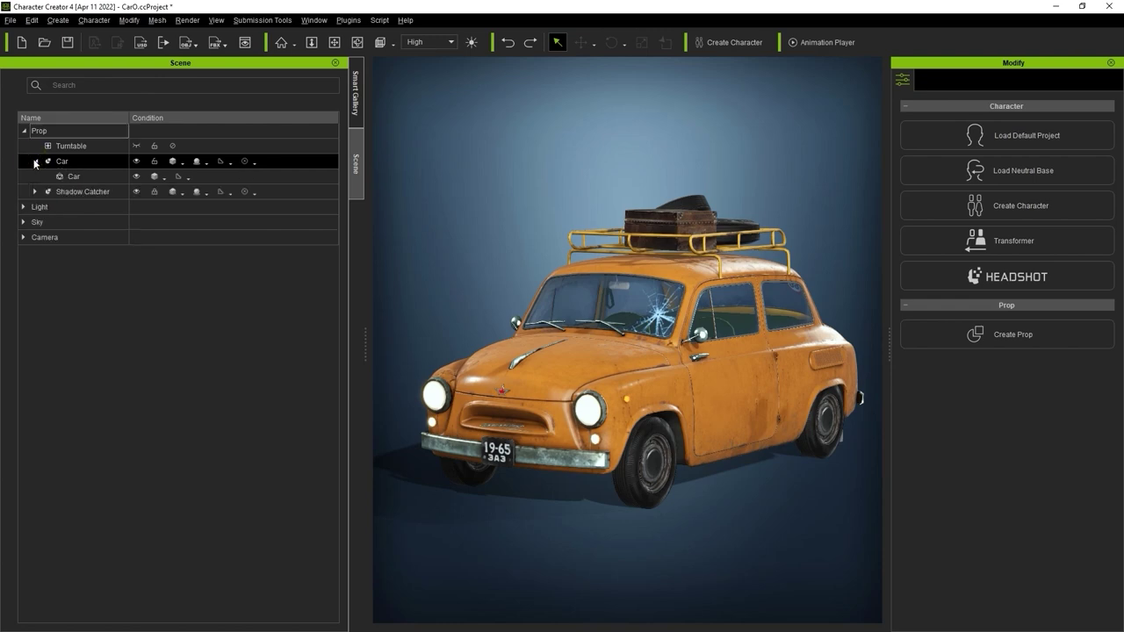
{"action": "left_click", "coordinate": [89, 182]}
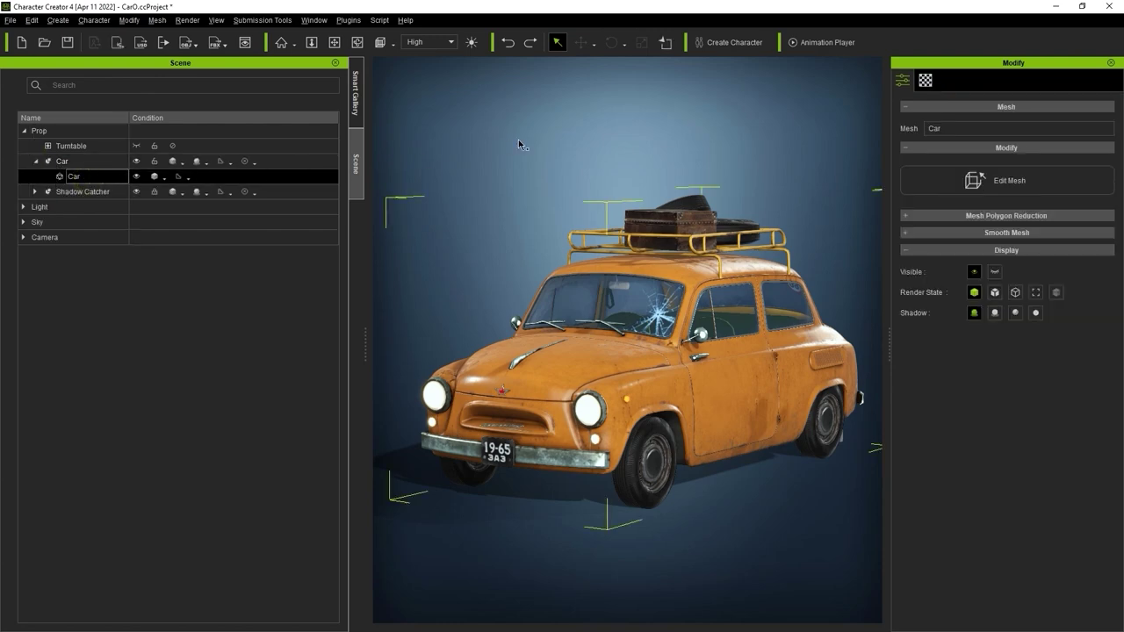
{"action": "mouse_move", "coordinate": [519, 140]}
{"action": "left_mouse_down", "text": "alt"}
{"action": "mouse_move", "coordinate": [798, 126]}
{"action": "mouse_move", "coordinate": [528, 133]}
{"action": "left_mouse_up", "text": "alt"}
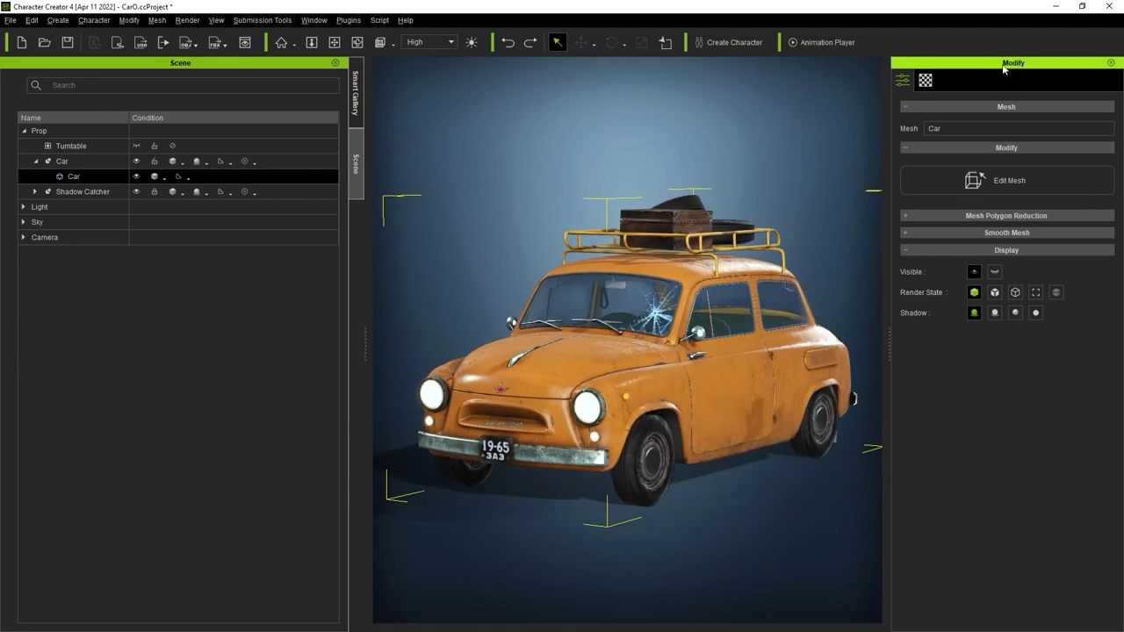
{"action": "left_click", "coordinate": [1003, 187]}
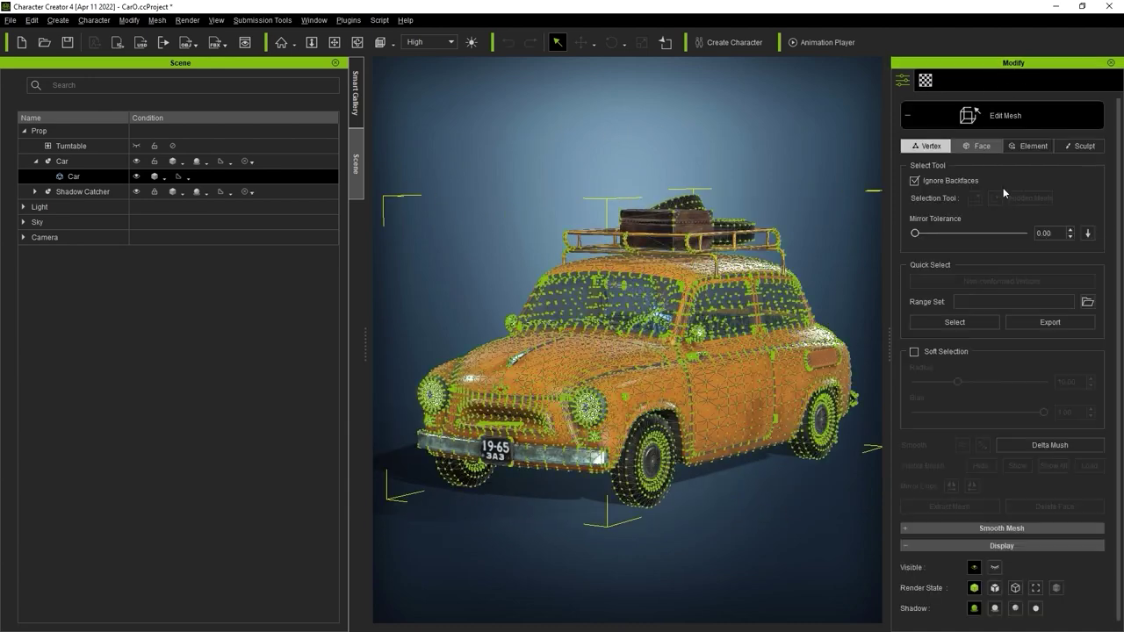
{"action": "left_click", "coordinate": [1043, 147]}
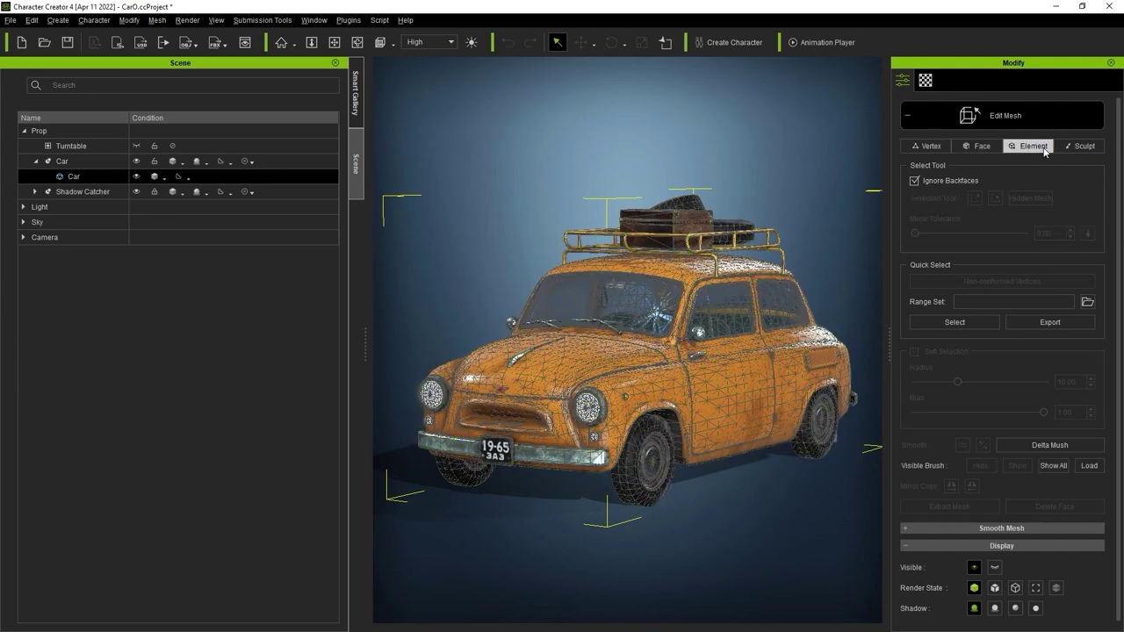
Extract the front wheel on the side with the cracked windshield as a separate mesh, accepting the removal of physics.
{"action": "key", "text": "a"}
{"action": "middle_click_drag", "start_coordinate": [469, 293], "coordinate": [606, 274], "text": "alt"}
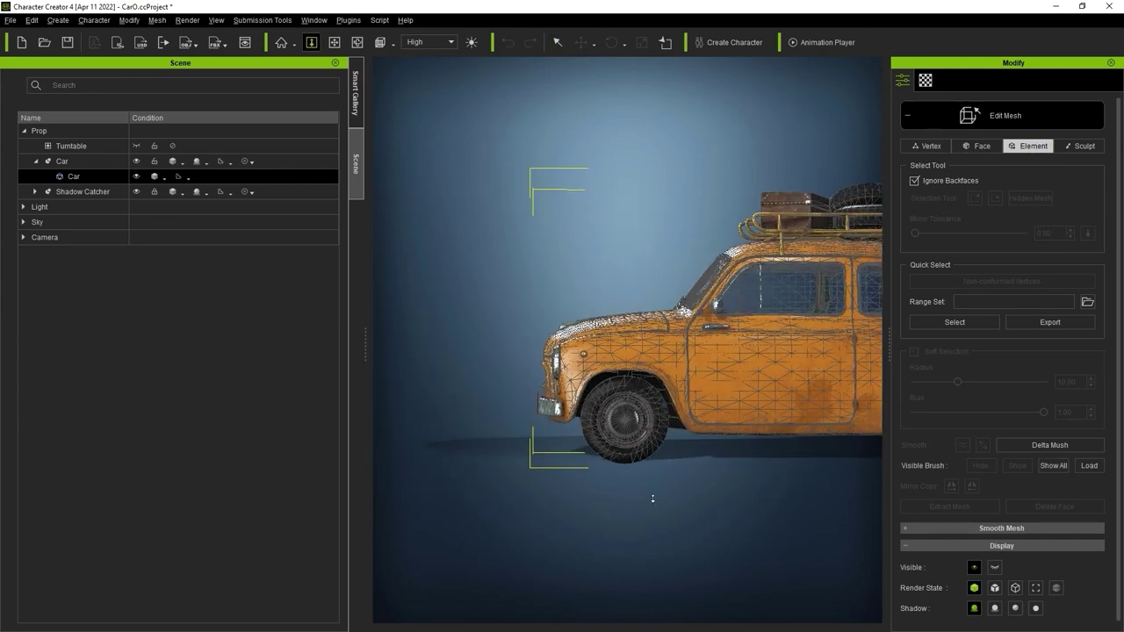
{"action": "right_click_drag", "start_coordinate": [653, 497], "coordinate": [625, 35], "text": "alt"}
{"action": "middle_click_drag", "start_coordinate": [708, 409], "coordinate": [725, 208], "text": "alt"}
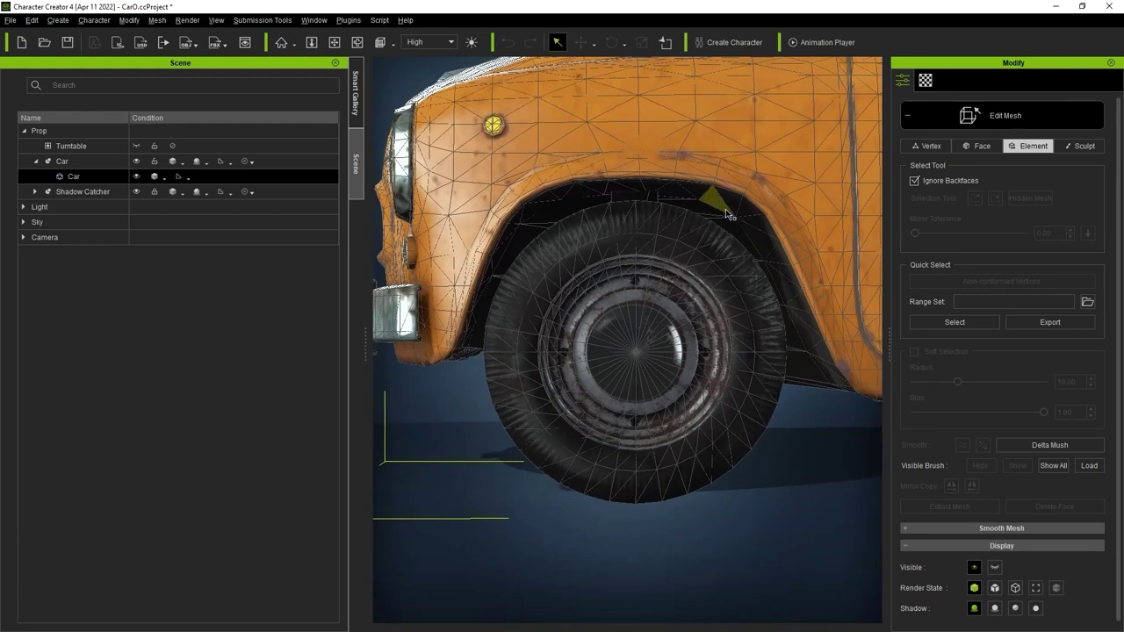
{"action": "left_click", "coordinate": [689, 398]}
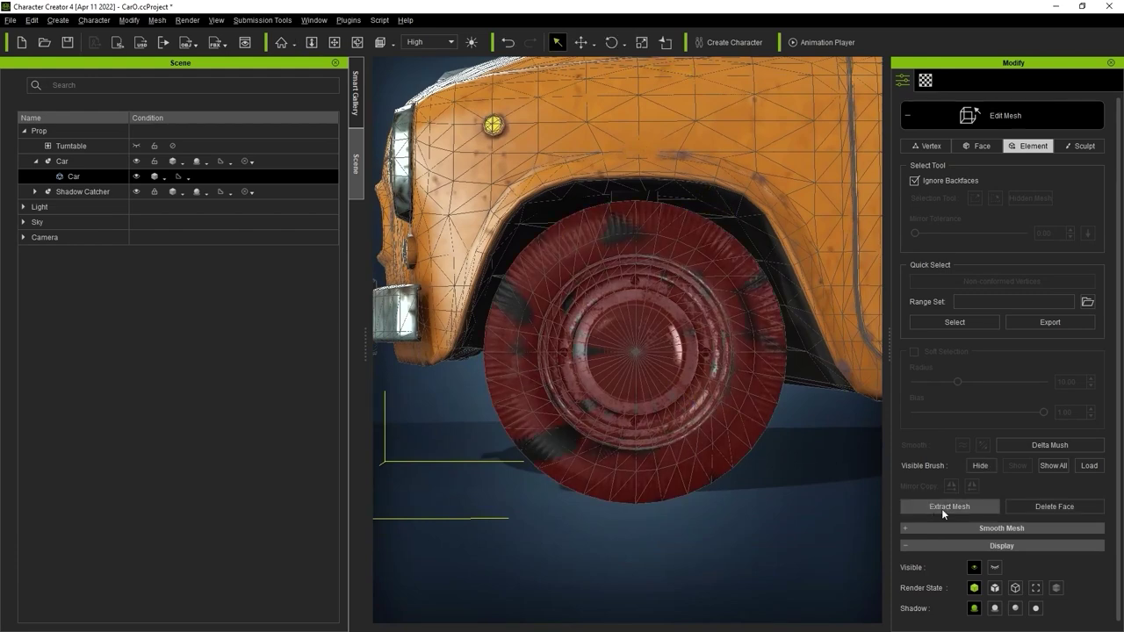
{"action": "left_click", "coordinate": [974, 509]}
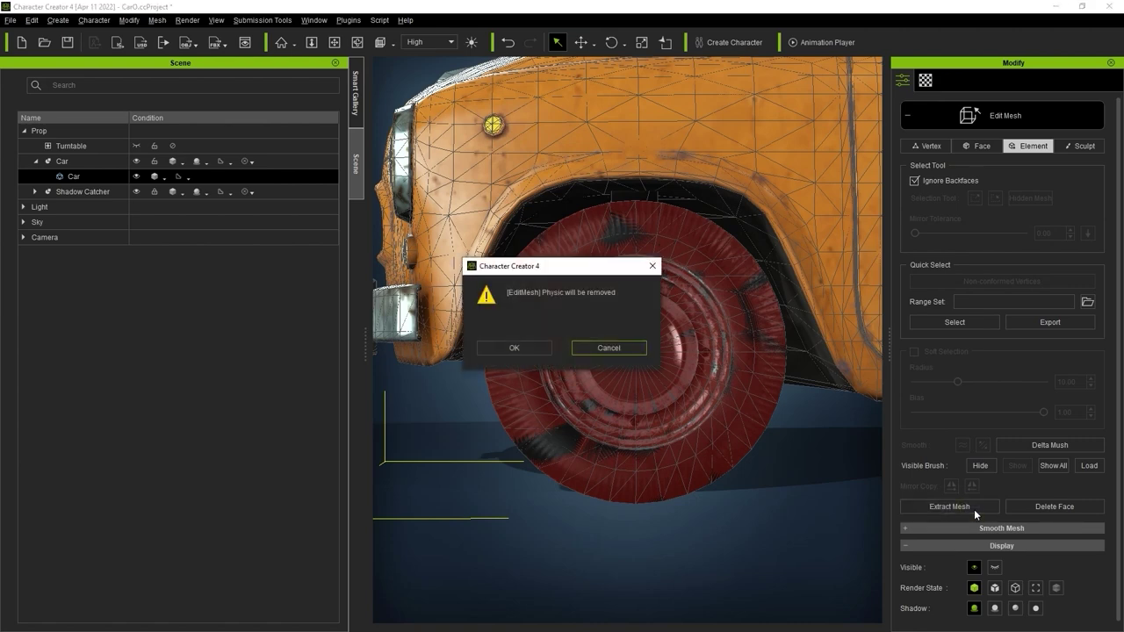
{"action": "left_click", "coordinate": [528, 352]}
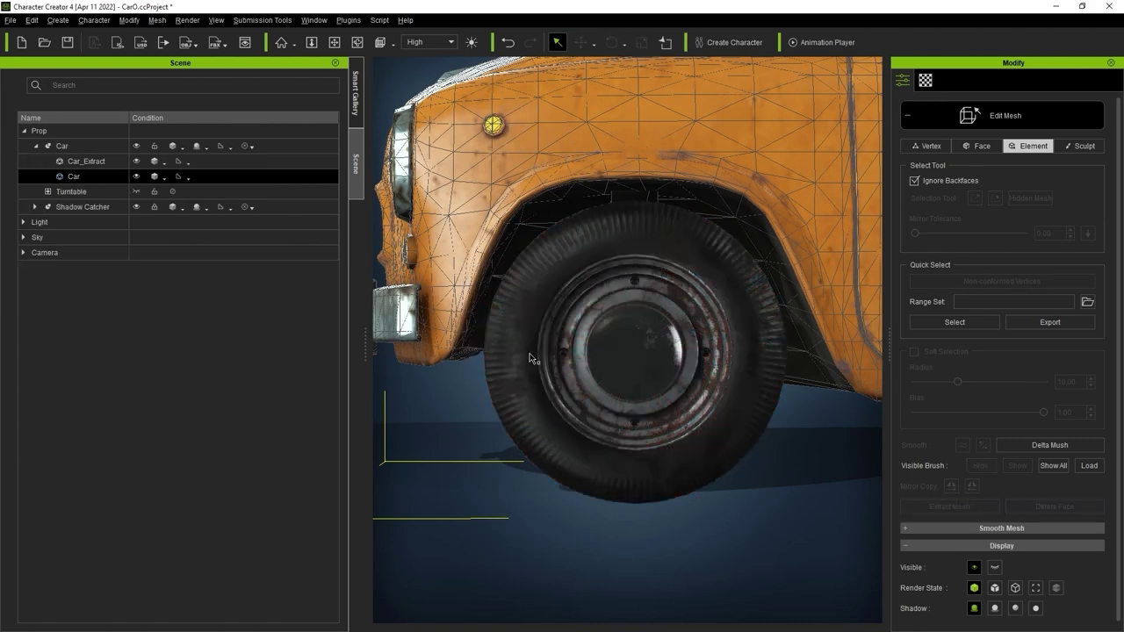
Rename the extracted wheel mesh as Car_Wheel.
{"action": "left_click", "coordinate": [71, 163], "text": "ctrl"}
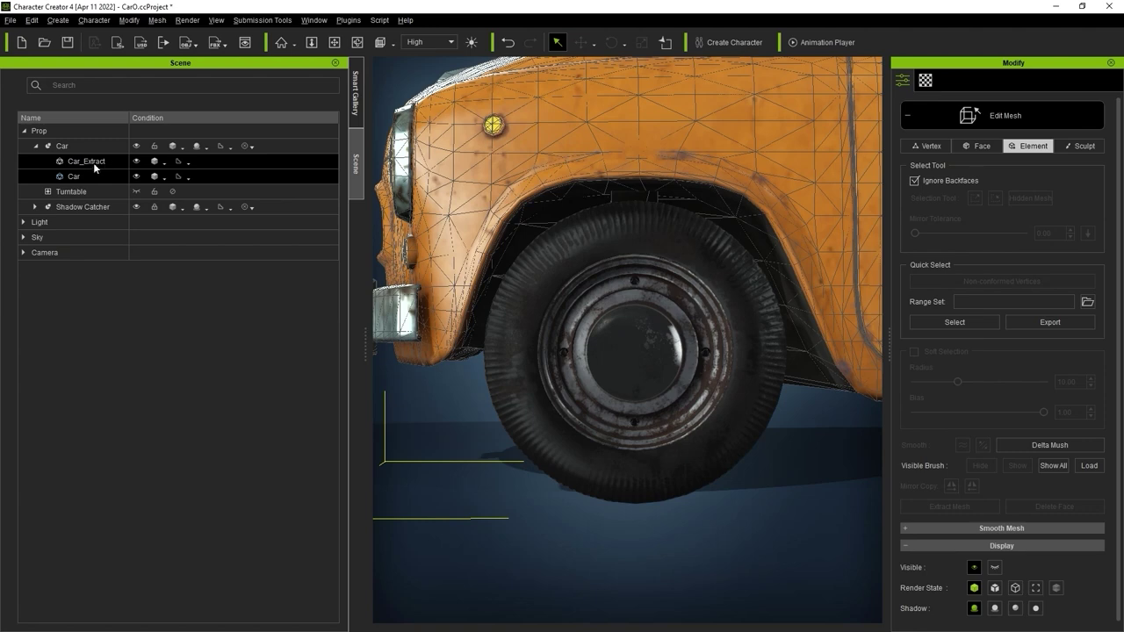
{"action": "left_click", "coordinate": [108, 165]}
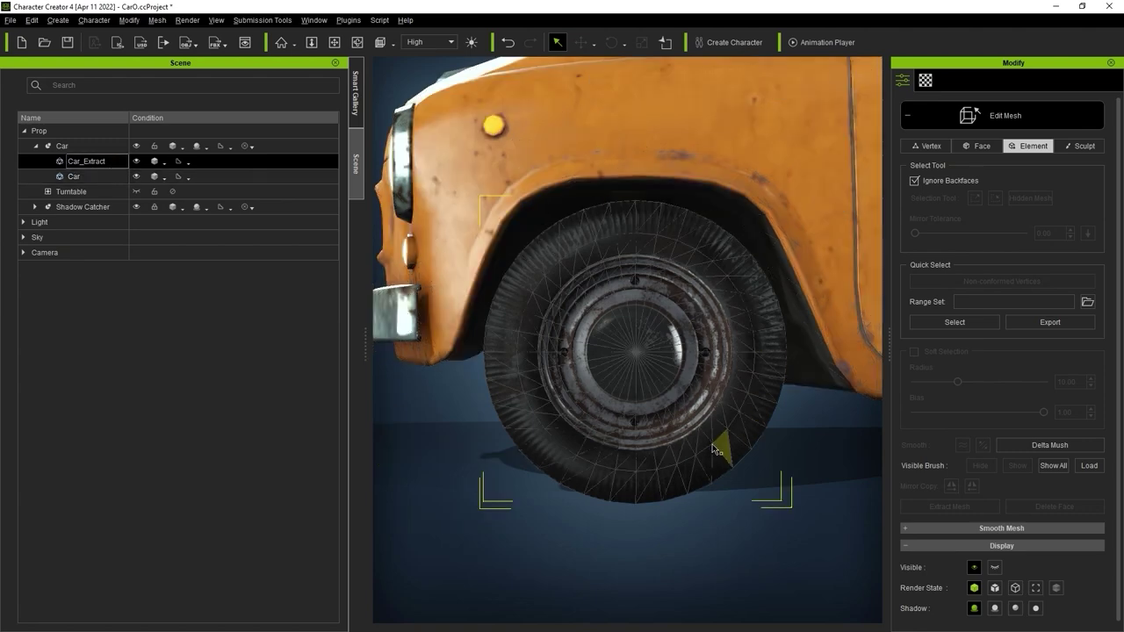
{"action": "left_click", "coordinate": [137, 161]}
{"action": "double_click", "coordinate": [98, 162]}
{"action": "left_click_drag", "start_coordinate": [86, 164], "coordinate": [136, 163]}
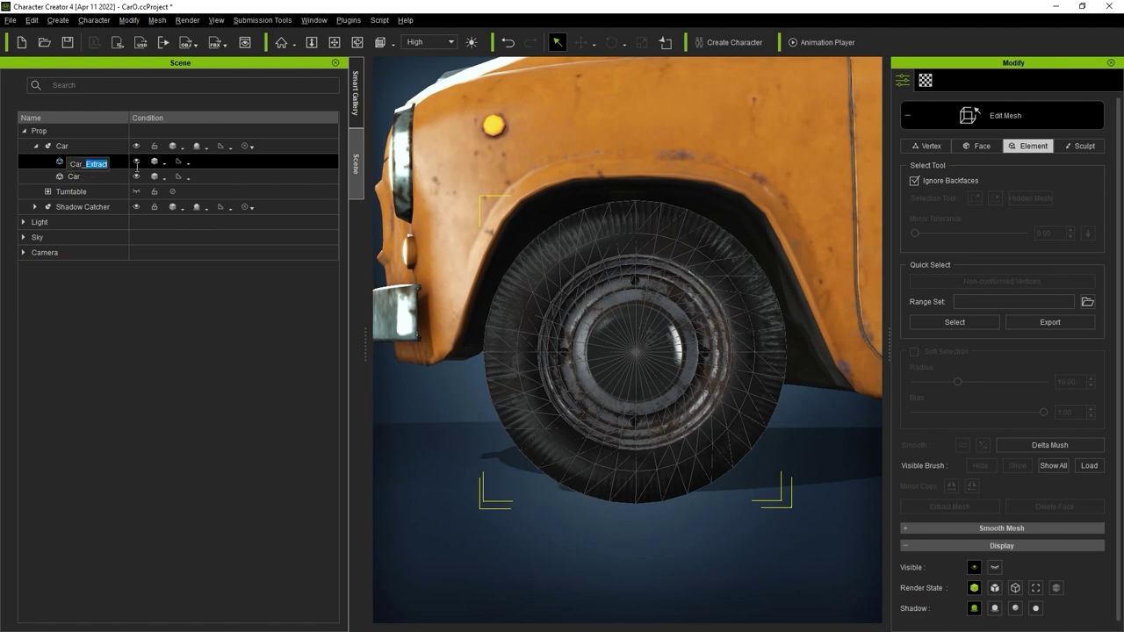
{"action": "type", "text": "Wheel"}
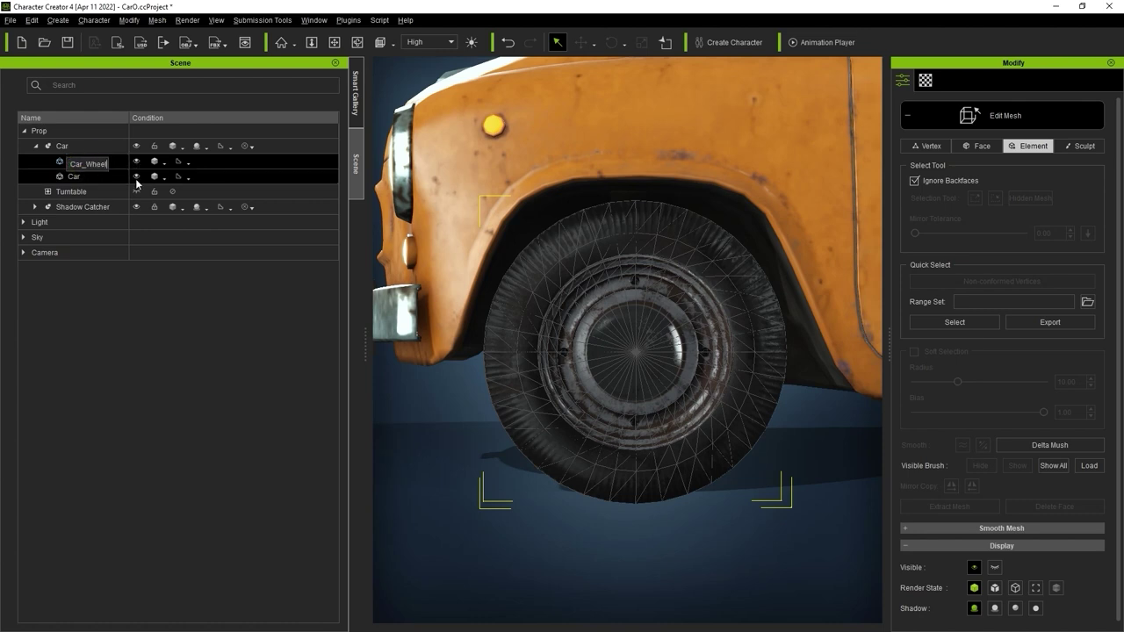
{"action": "left_click", "coordinate": [93, 310]}
{"action": "left_click", "coordinate": [95, 179]}
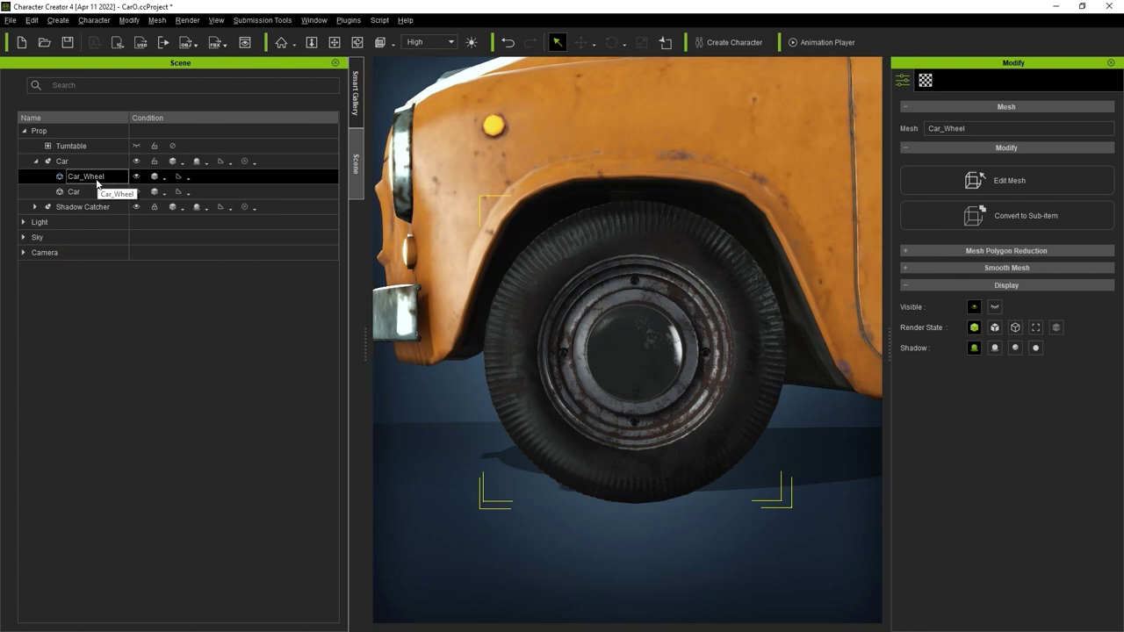
Extract the front wheel on the opposite side of the car as a separate mesh using Element selection.
{"action": "right_click_drag", "start_coordinate": [719, 173], "coordinate": [667, 316], "text": "alt"}
{"action": "left_click_drag", "start_coordinate": [492, 351], "coordinate": [612, 359], "text": "alt"}
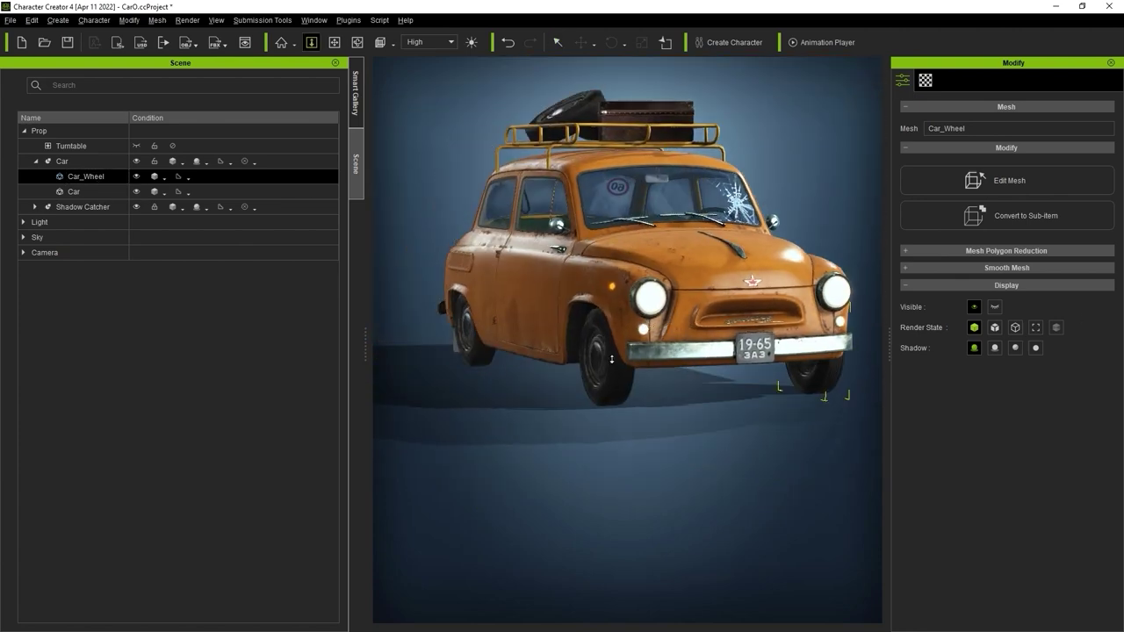
{"action": "left_click", "coordinate": [612, 358]}
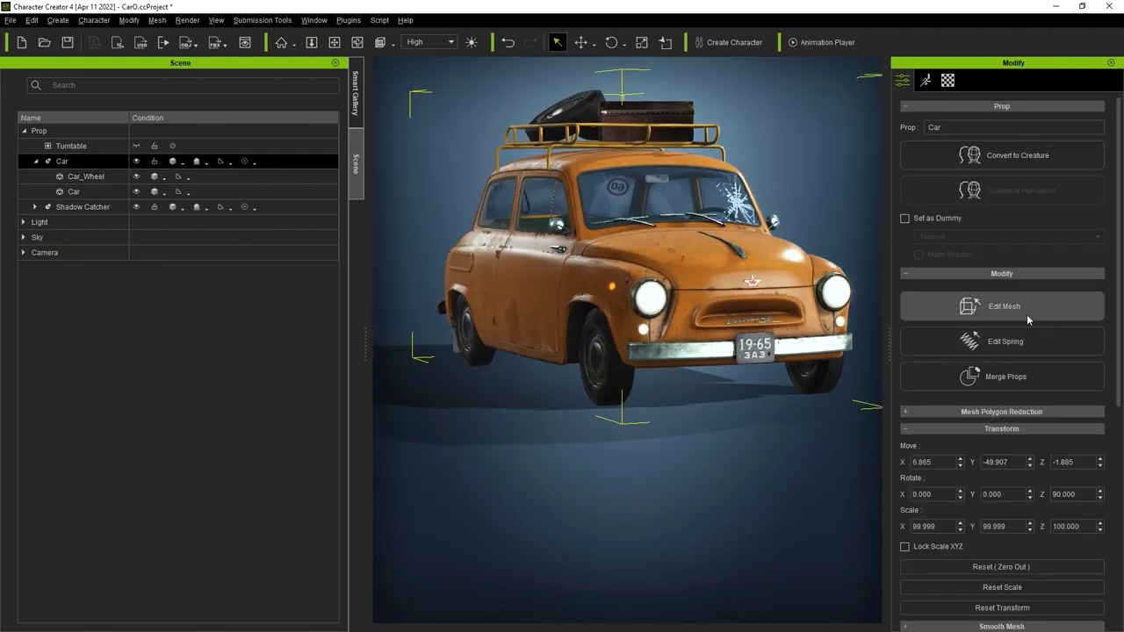
{"action": "left_click", "coordinate": [1027, 315]}
{"action": "left_click", "coordinate": [1028, 146]}
{"action": "left_click", "coordinate": [603, 360]}
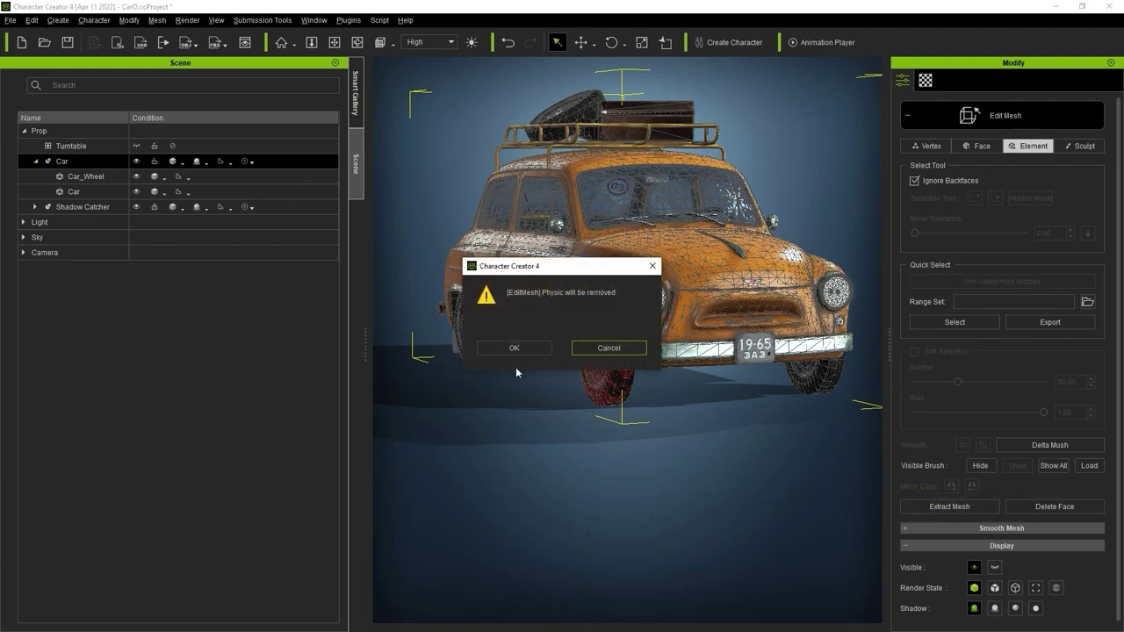
{"action": "left_click", "coordinate": [482, 347]}
Extract the two rear wheels from the car as separate meshes, accepting the removal of physics.
{"action": "left_click", "coordinate": [465, 345]}
{"action": "left_click", "coordinate": [918, 505]}
{"action": "left_click", "coordinate": [527, 350]}
{"action": "left_click_drag", "start_coordinate": [667, 360], "coordinate": [474, 352], "text": "alt"}
{"action": "left_click", "coordinate": [777, 341]}
{"action": "left_click", "coordinate": [949, 506]}
{"action": "left_click", "coordinate": [523, 351]}
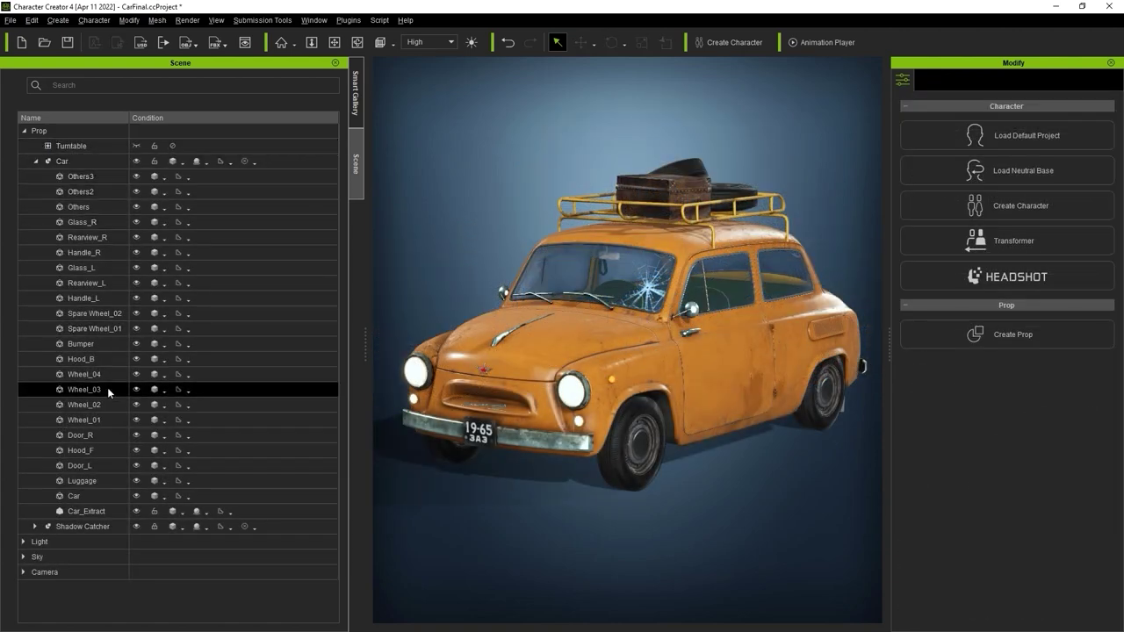
Toggle the visibility of separated parts such as Luggage, Door_L, Hood_F, Wheel_03 and Bumper to check them.
{"action": "left_click", "coordinate": [102, 482]}
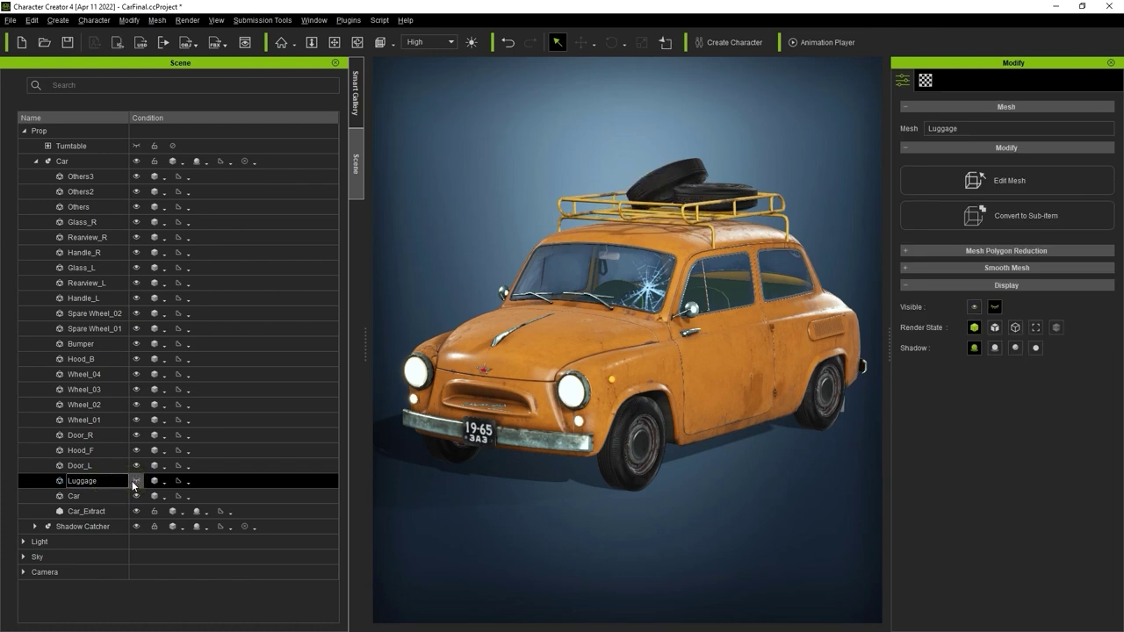
{"action": "left_click", "coordinate": [134, 466]}
{"action": "left_click", "coordinate": [137, 449]}
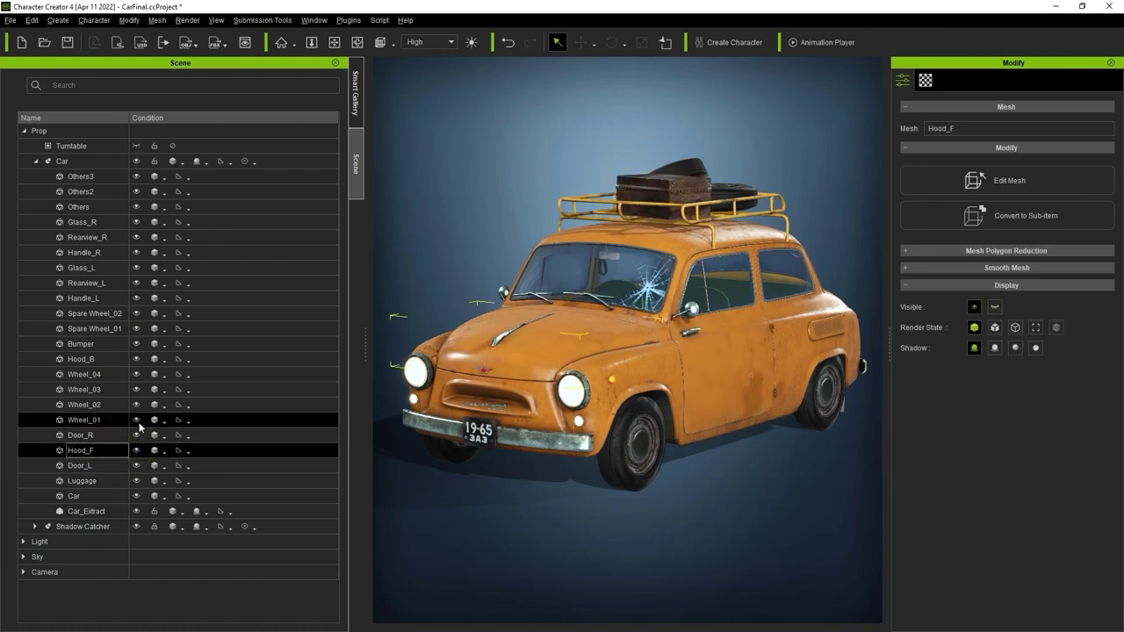
{"action": "left_click", "coordinate": [138, 389]}
{"action": "left_click", "coordinate": [140, 348]}
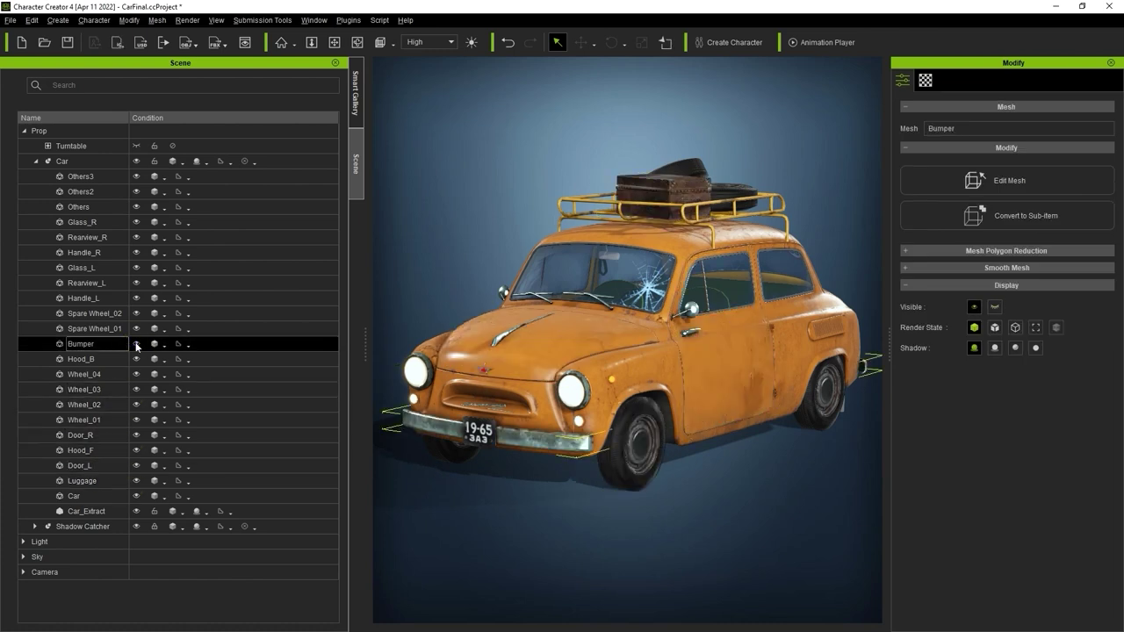
Set the diffuse color of Door_L's body material to dark red.
{"action": "left_click", "coordinate": [121, 466]}
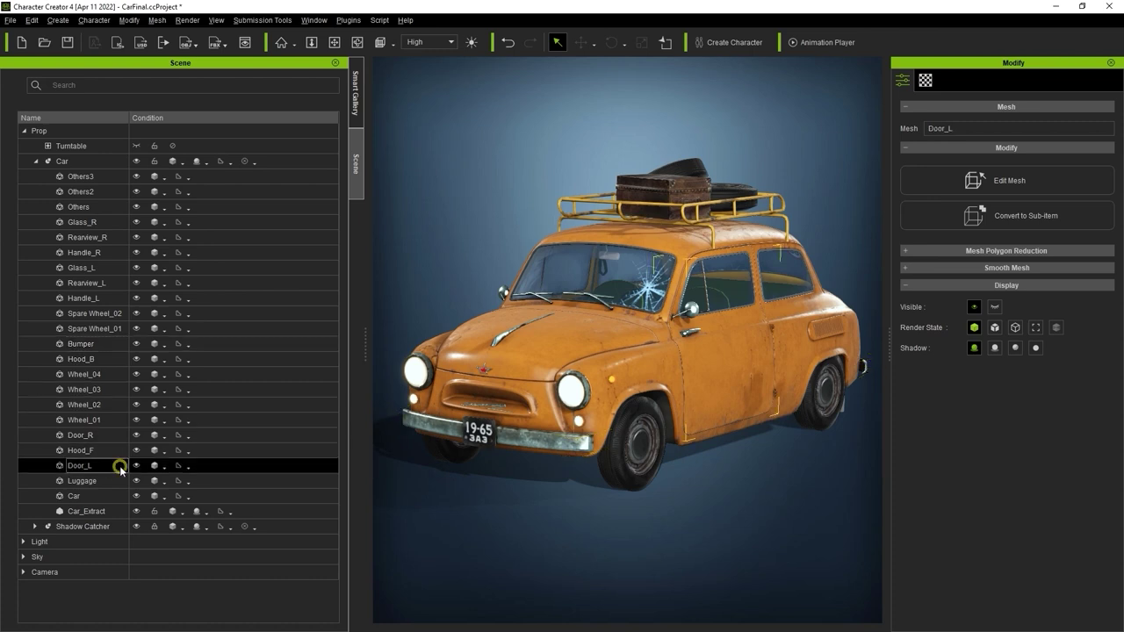
{"action": "left_click", "coordinate": [926, 80]}
{"action": "left_click", "coordinate": [964, 383]}
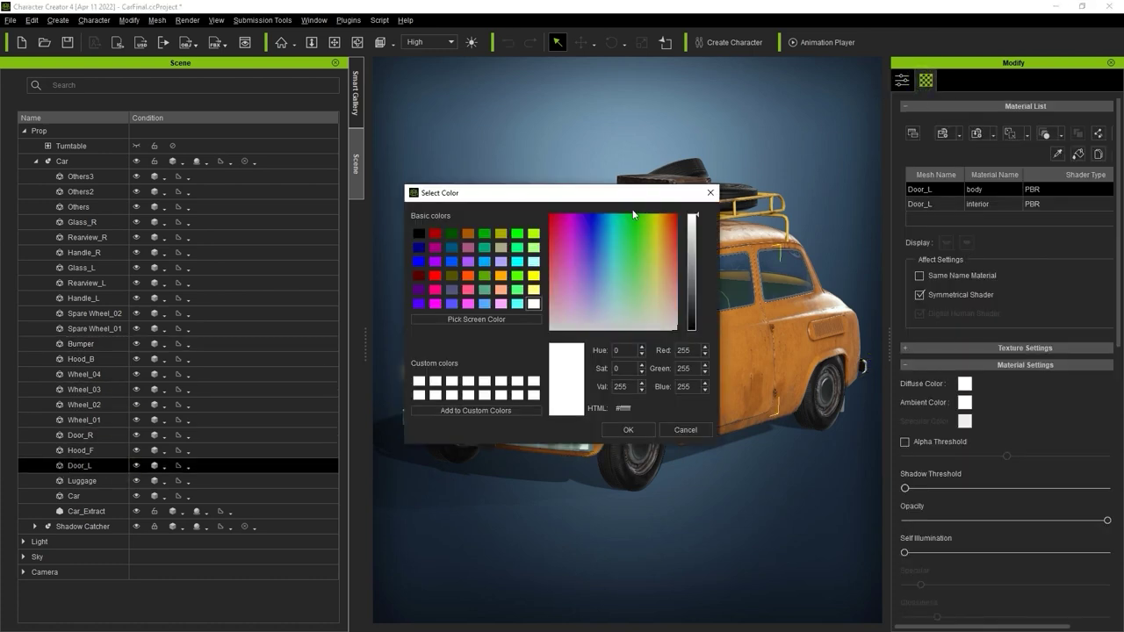
{"action": "left_click_drag", "start_coordinate": [650, 188], "coordinate": [1001, 123]}
{"action": "left_click_drag", "start_coordinate": [945, 164], "coordinate": [936, 148]}
{"action": "left_click_drag", "start_coordinate": [1082, 158], "coordinate": [1081, 212]}
{"action": "left_click", "coordinate": [1038, 359]}
Set the diffuse color of Hood_F's material to dark red #460405.
{"action": "left_click", "coordinate": [113, 450]}
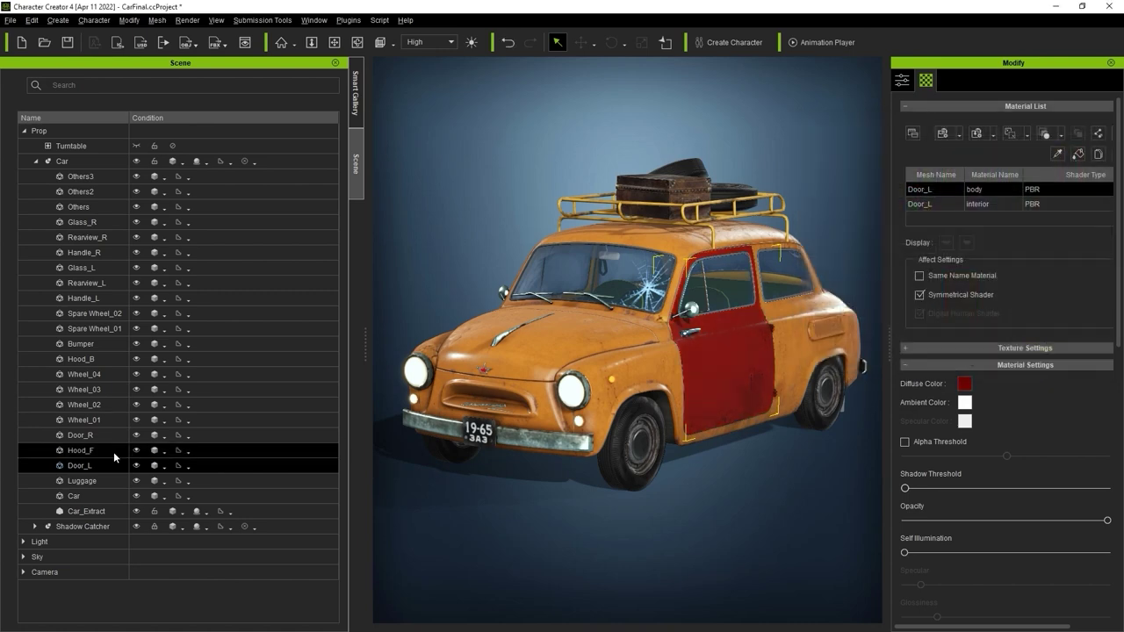
{"action": "left_click", "coordinate": [964, 383]}
{"action": "left_click_drag", "start_coordinate": [590, 191], "coordinate": [985, 93]}
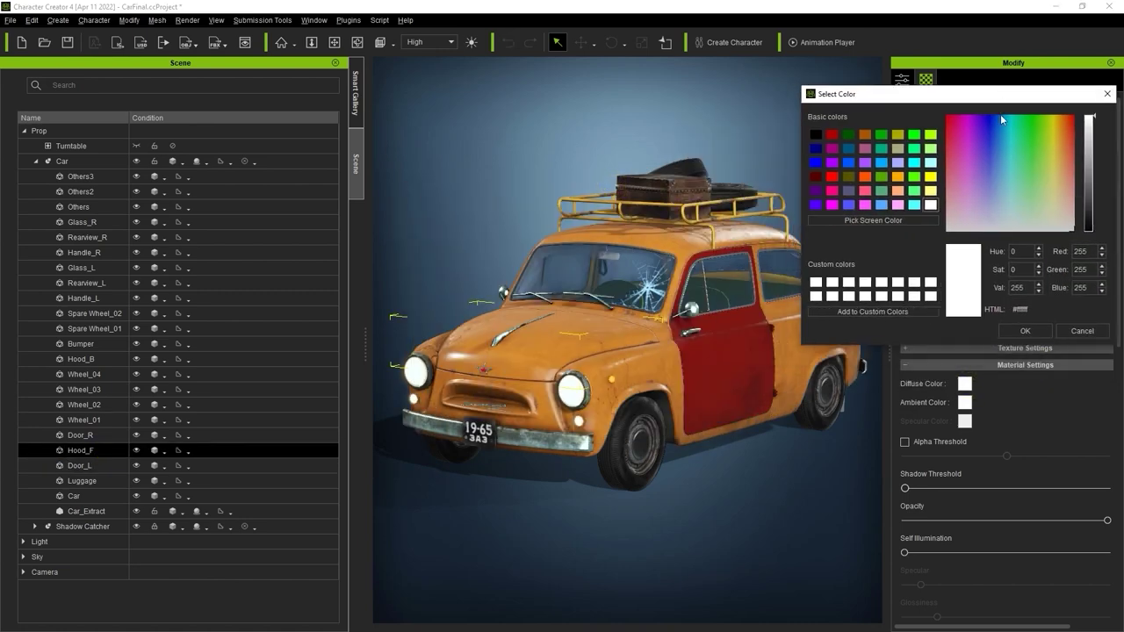
{"action": "left_click", "coordinate": [948, 122]}
{"action": "left_click_drag", "start_coordinate": [1088, 132], "coordinate": [1090, 203]}
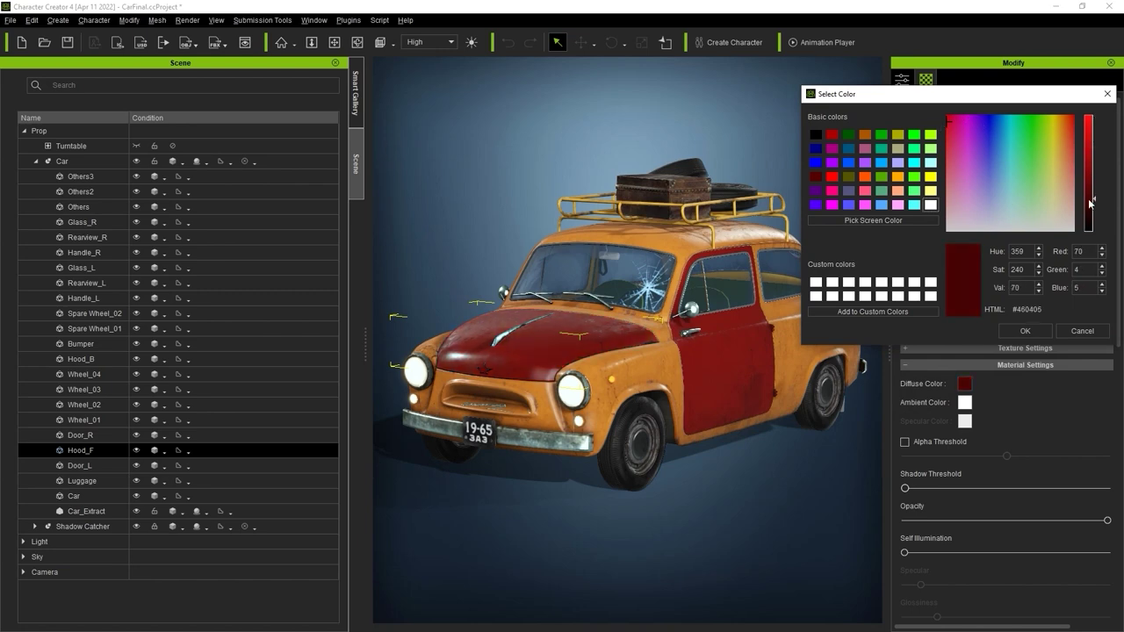
{"action": "left_click", "coordinate": [1025, 331]}
Set the diffuse color of the Car mesh's body material to dark green #055f00.
{"action": "left_click", "coordinate": [83, 496]}
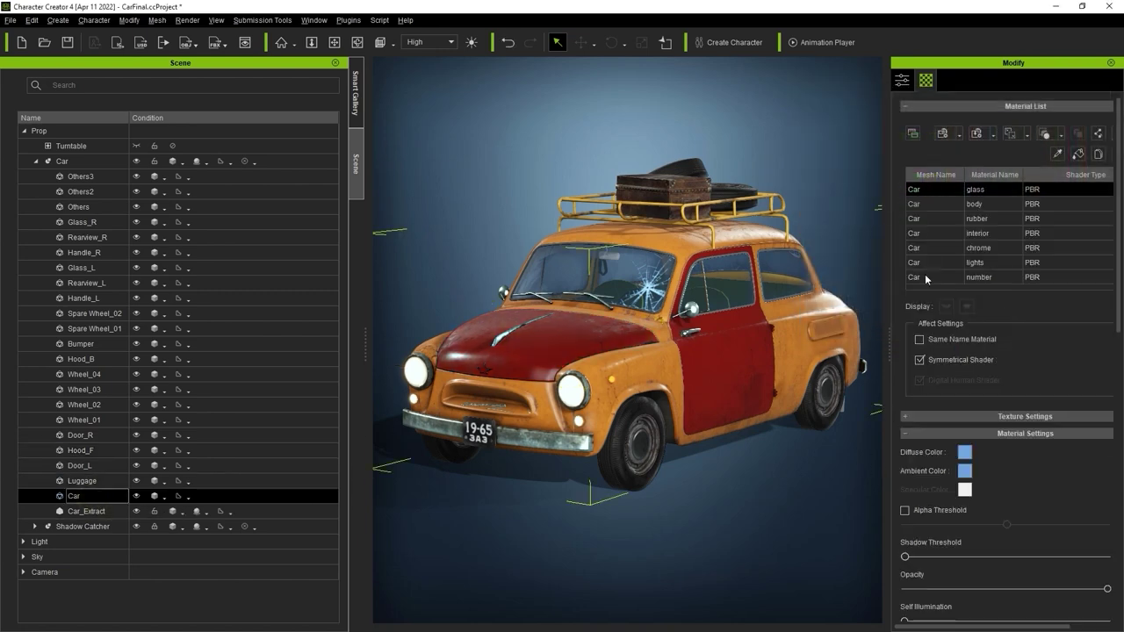
{"action": "left_click", "coordinate": [931, 204]}
{"action": "left_click", "coordinate": [964, 452]}
{"action": "left_click_drag", "start_coordinate": [589, 191], "coordinate": [985, 130]}
{"action": "left_click", "coordinate": [1035, 163]}
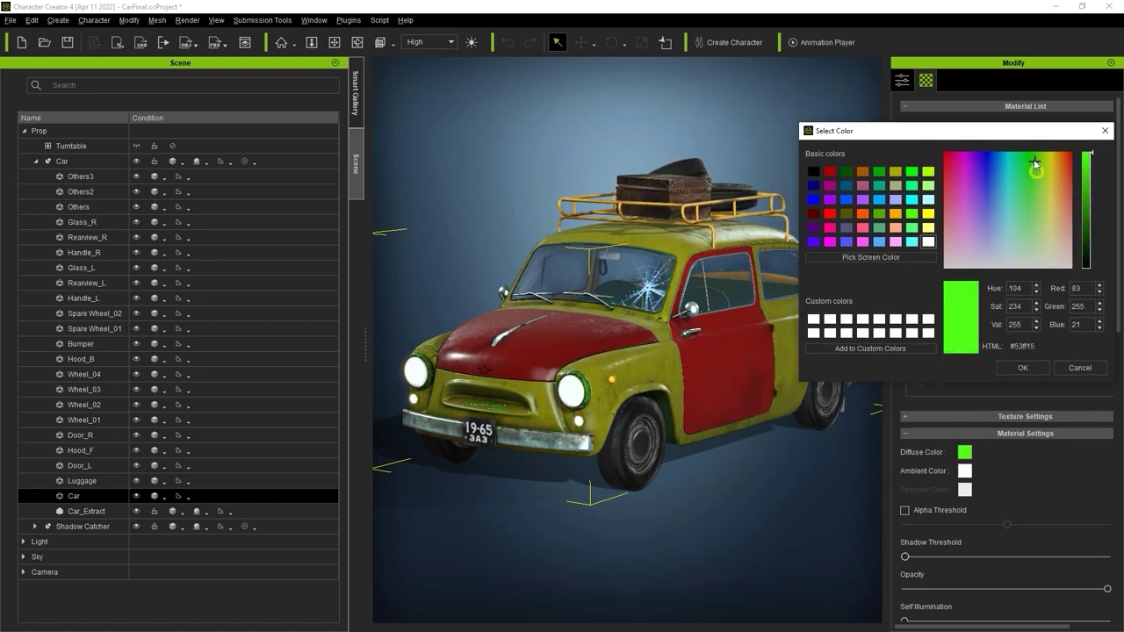
{"action": "left_click_drag", "start_coordinate": [1035, 163], "coordinate": [1075, 234]}
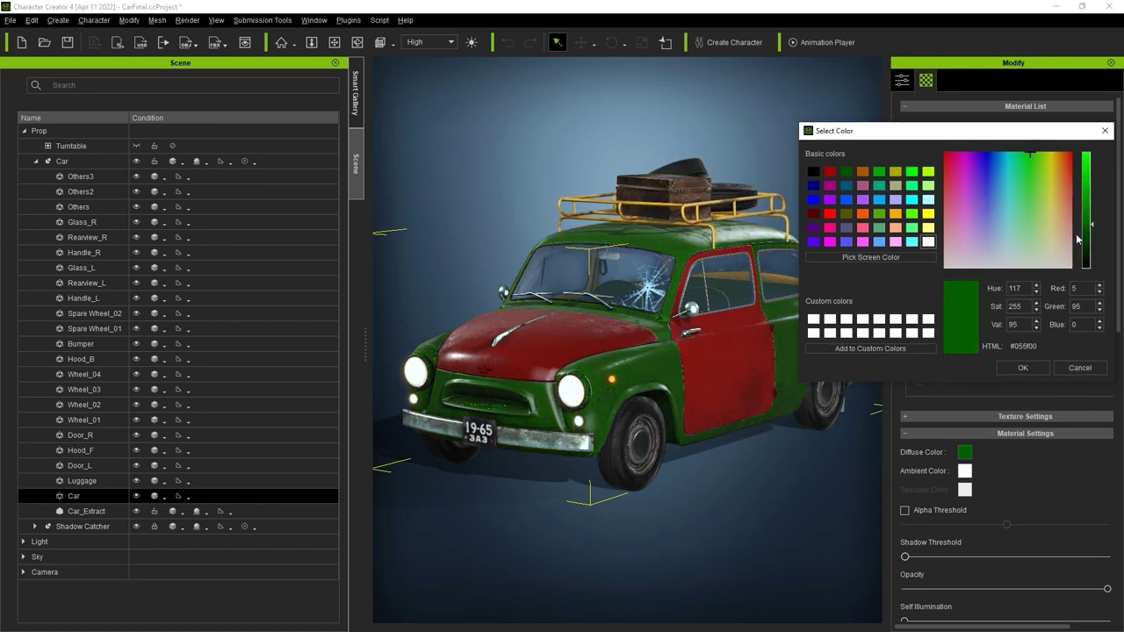
{"action": "left_click", "coordinate": [1027, 367]}
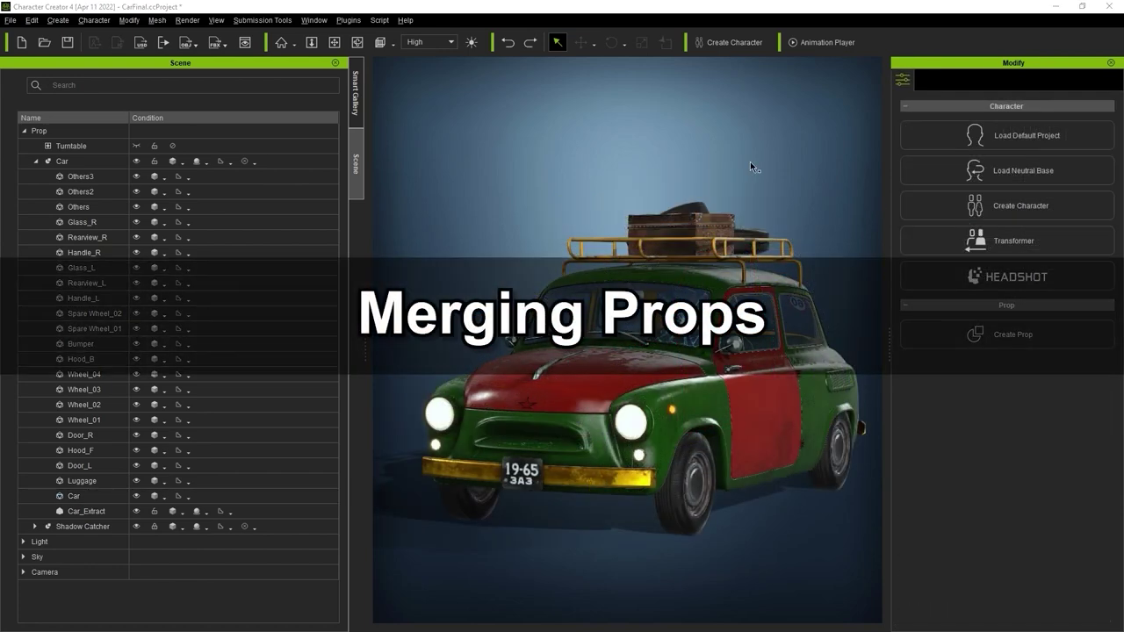
Open the Car mesh for face editing and select one face on the lens of the large headlight beside the mirror.
{"action": "left_click", "coordinate": [107, 163]}
{"action": "middle_click_drag", "start_coordinate": [493, 121], "coordinate": [642, 118]}
{"action": "right_click_drag", "start_coordinate": [643, 119], "coordinate": [566, 122]}
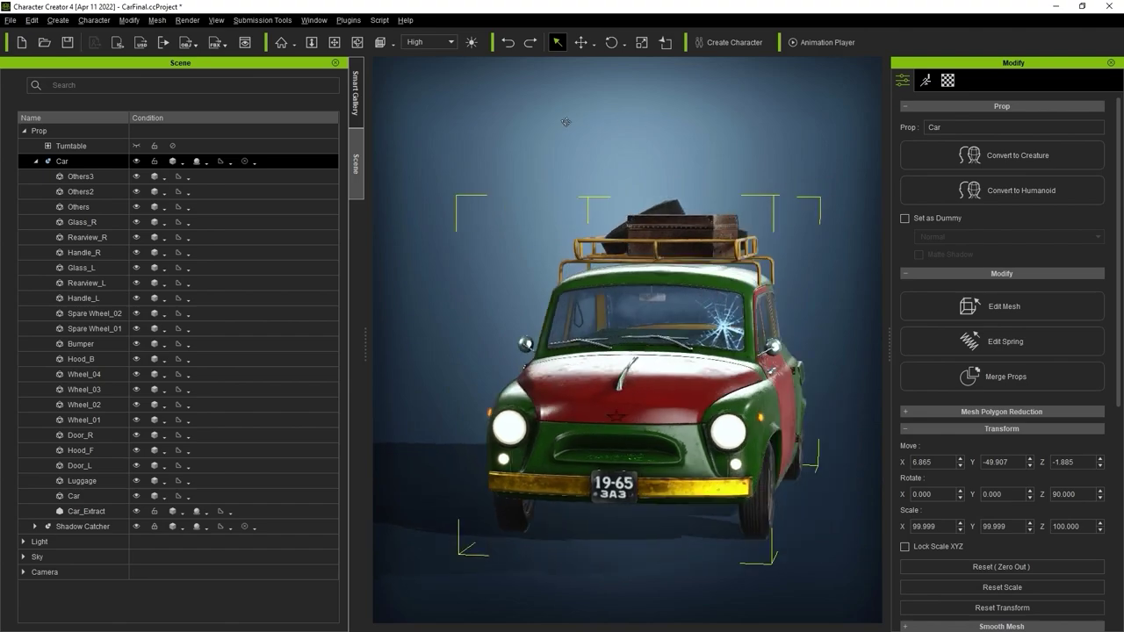
{"action": "key", "text": "z"}
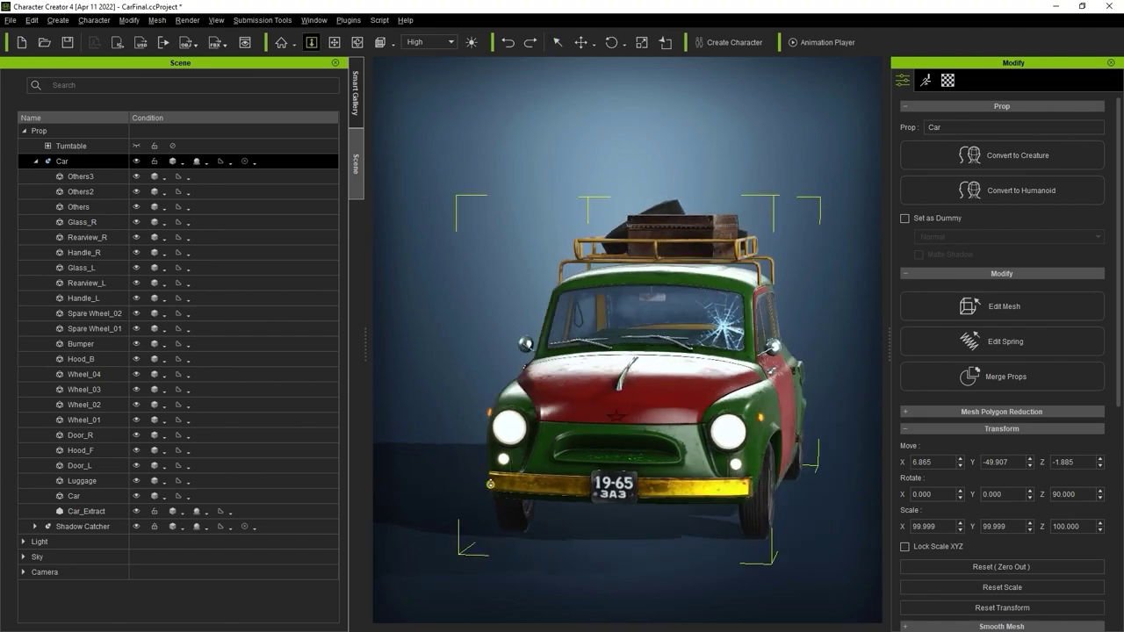
{"action": "left_click_drag", "start_coordinate": [490, 484], "coordinate": [492, 496]}
{"action": "left_click_drag", "start_coordinate": [491, 496], "coordinate": [494, 507]}
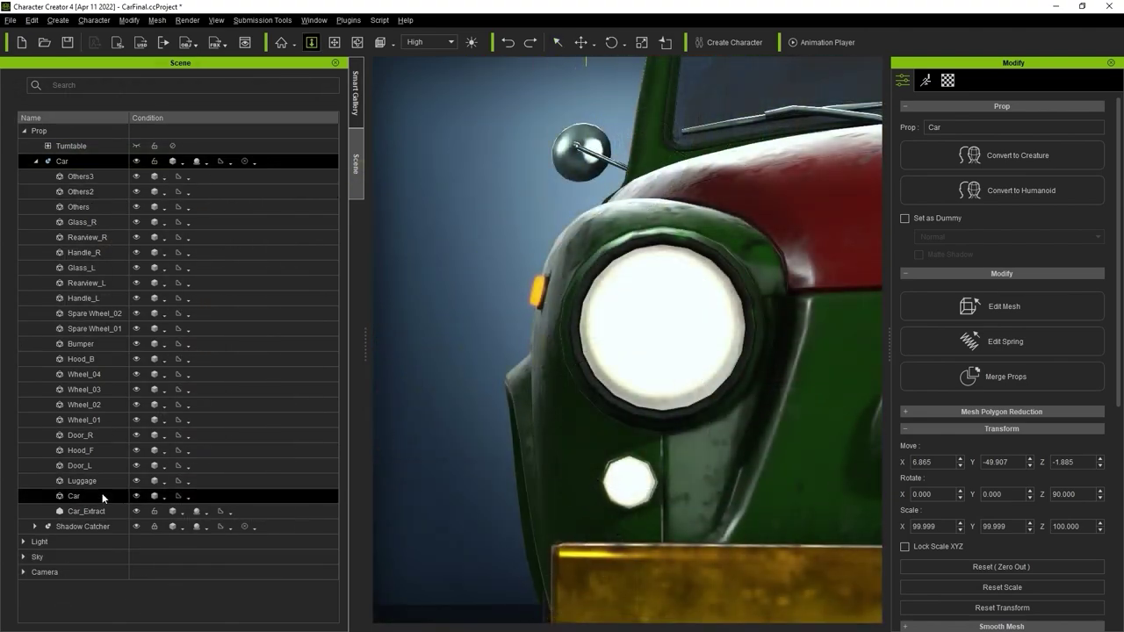
{"action": "left_click", "coordinate": [74, 495]}
{"action": "left_click", "coordinate": [1051, 180]}
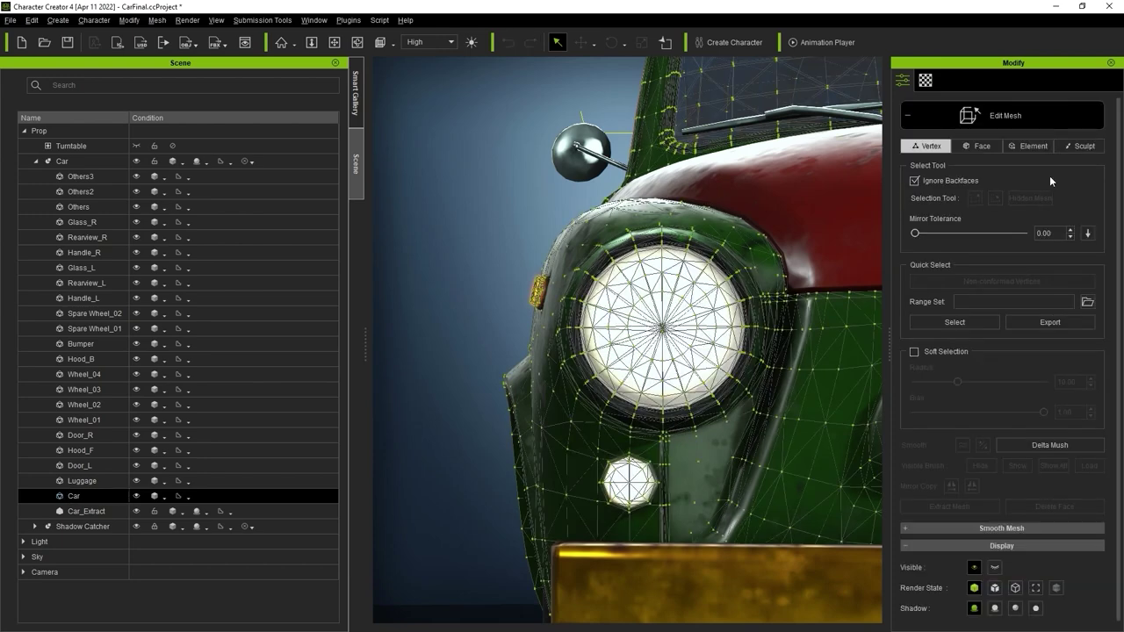
{"action": "left_click", "coordinate": [983, 147]}
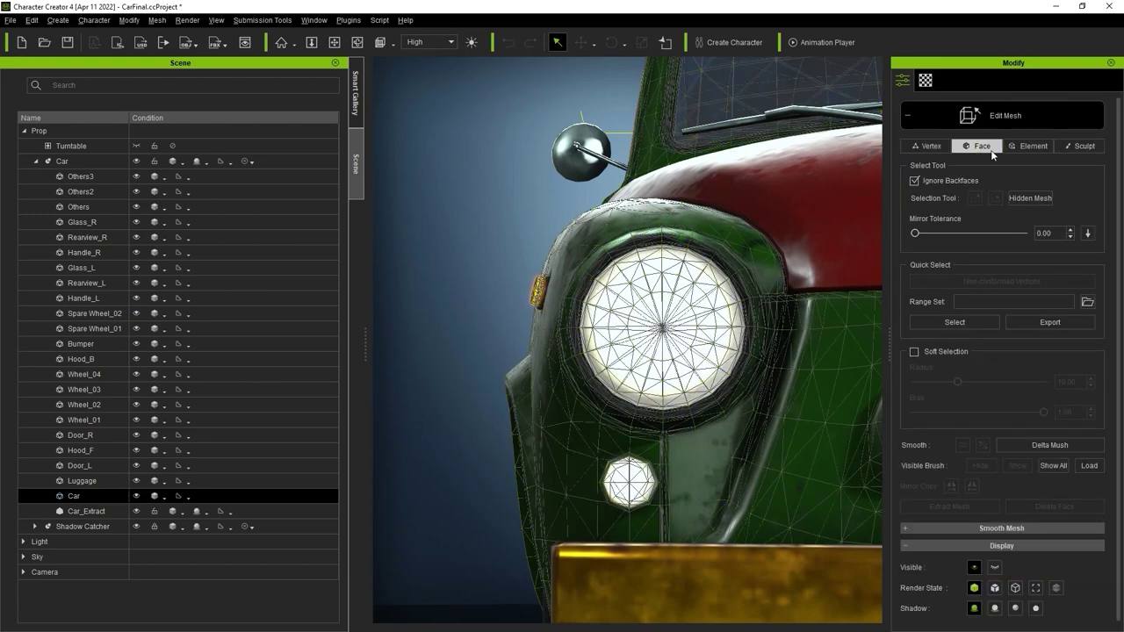
{"action": "left_click", "coordinate": [684, 318]}
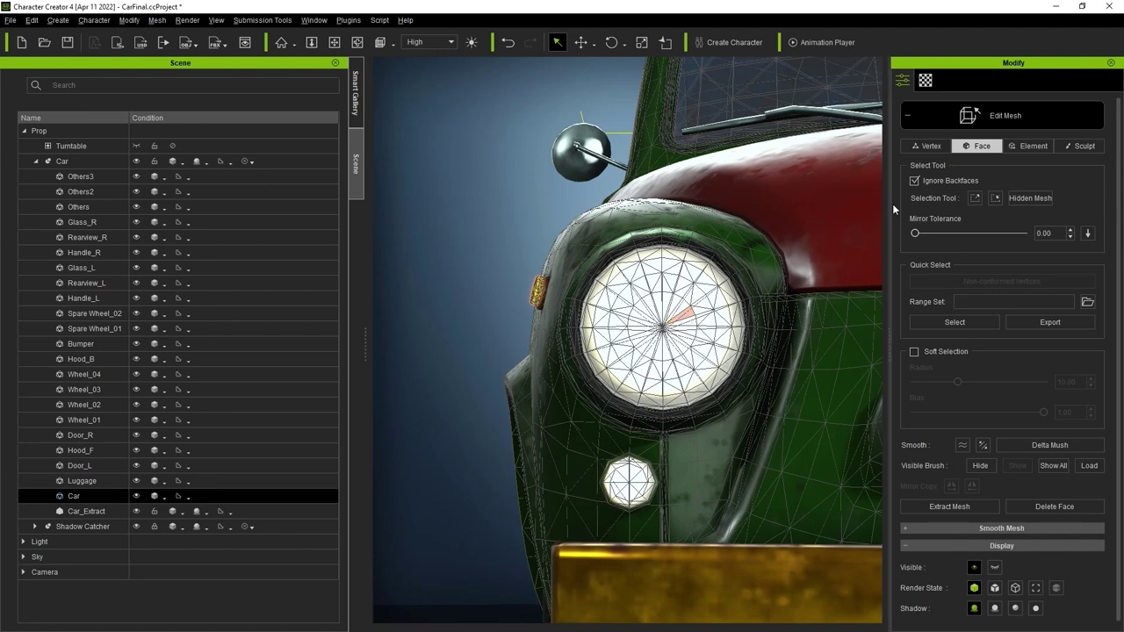
Grow the face selection to cover the whole headlight lens, delete those faces and leave mesh editing.
{"action": "left_click", "coordinate": [995, 198]}
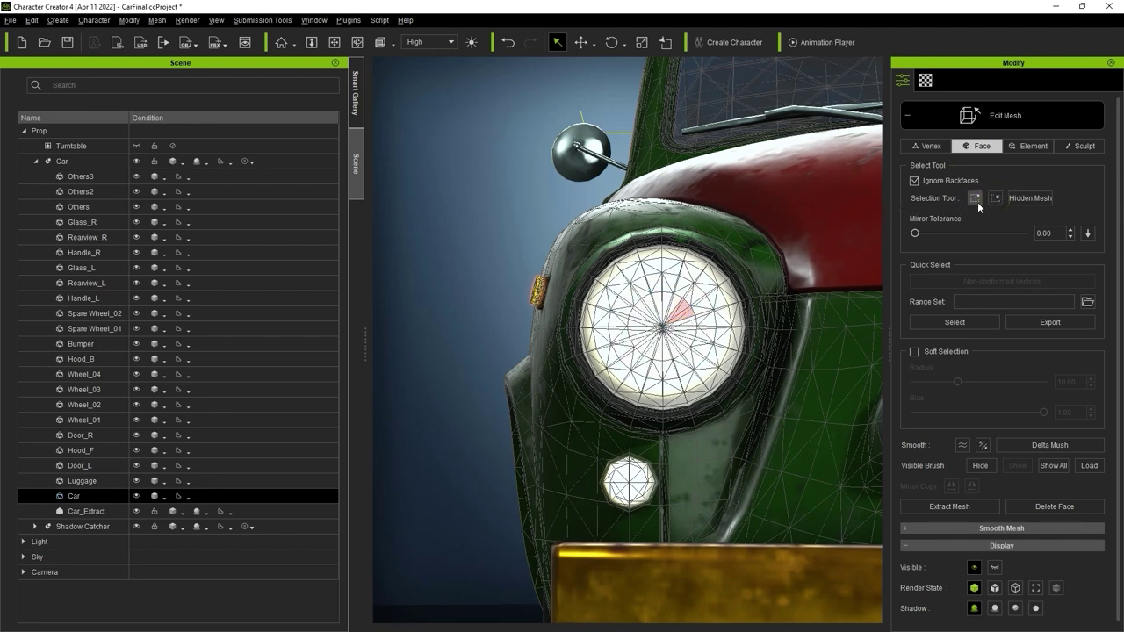
{"action": "left_click", "coordinate": [977, 202]}
{"action": "left_click", "coordinate": [977, 202]}
{"action": "left_click", "coordinate": [977, 202]}
{"action": "left_click", "coordinate": [978, 202]}
{"action": "left_click", "coordinate": [977, 201]}
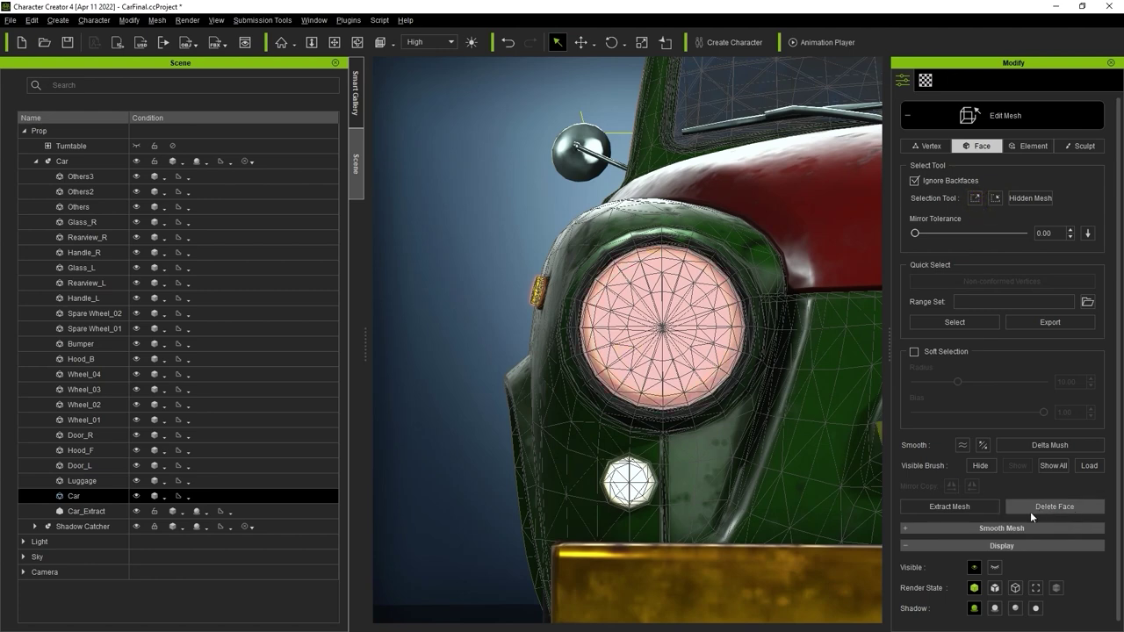
{"action": "left_click", "coordinate": [1075, 508]}
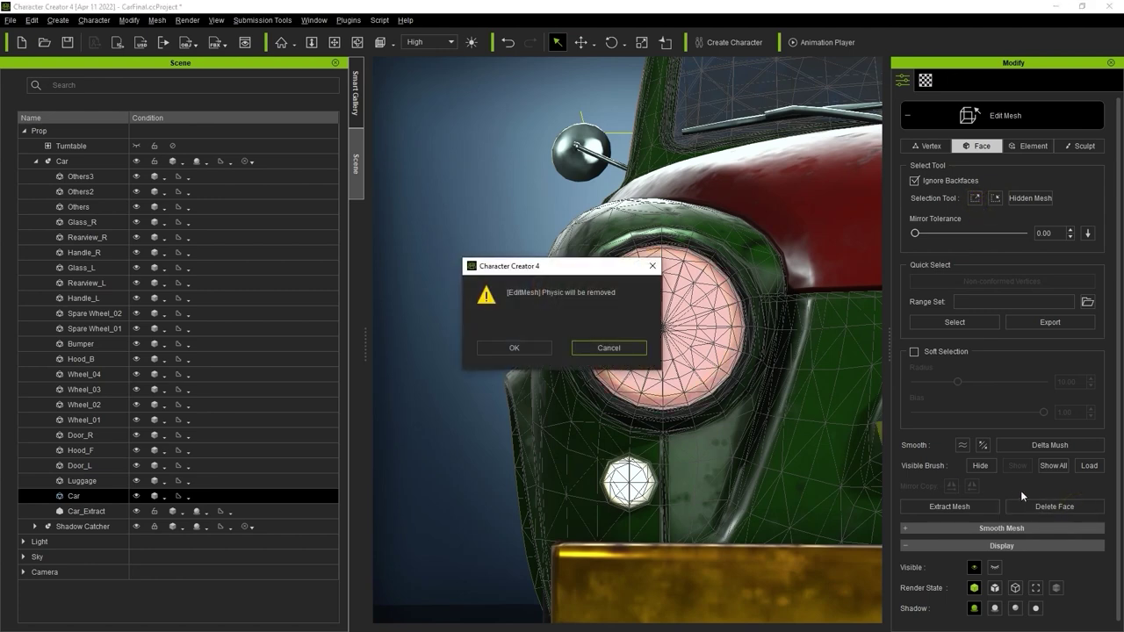
{"action": "left_click", "coordinate": [492, 352]}
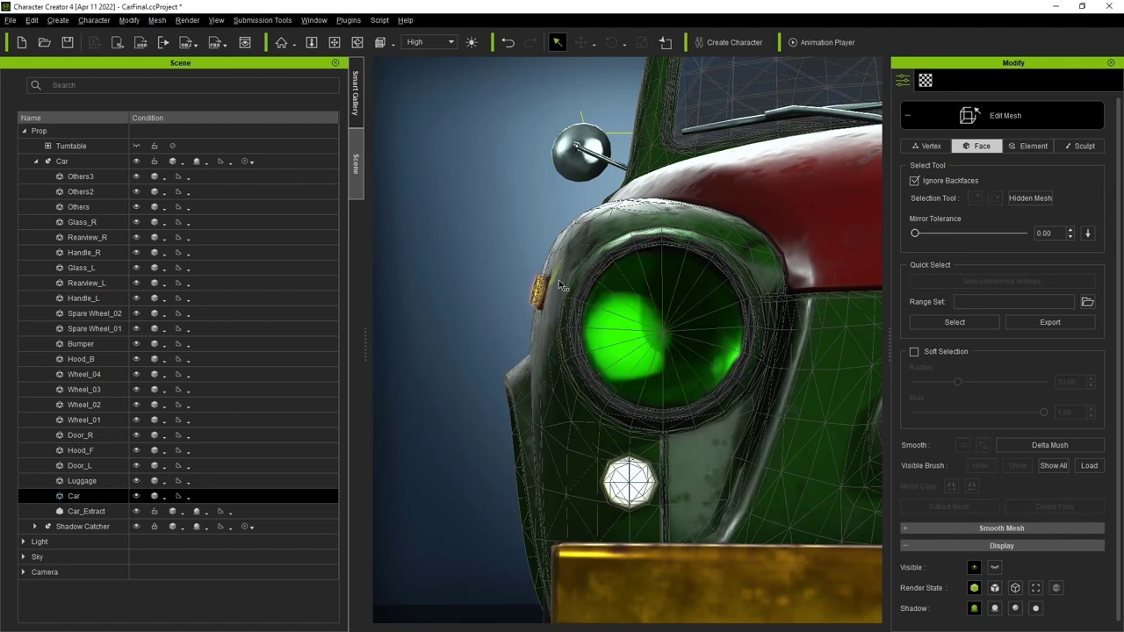
{"action": "left_click", "coordinate": [907, 122]}
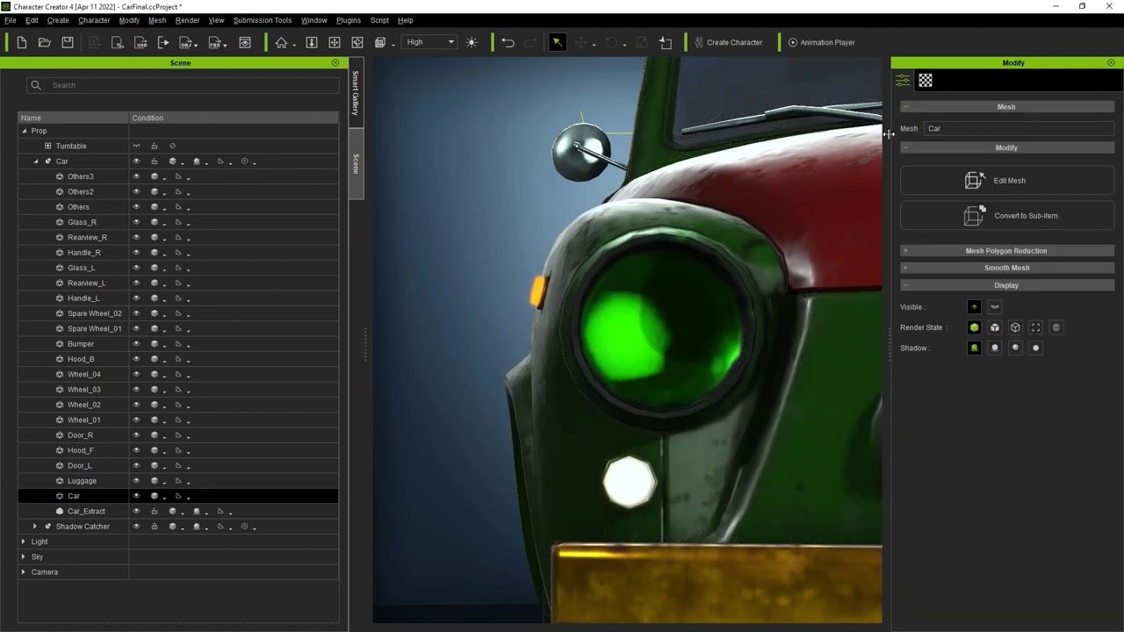
Add the Headlight2 prop from the Doomsday Vehicles pack to the scene and set its Z rotation to -90.
{"action": "key", "text": "z"}
{"action": "left_click_drag", "start_coordinate": [719, 196], "coordinate": [713, 446]}
{"action": "left_click", "coordinate": [358, 101]}
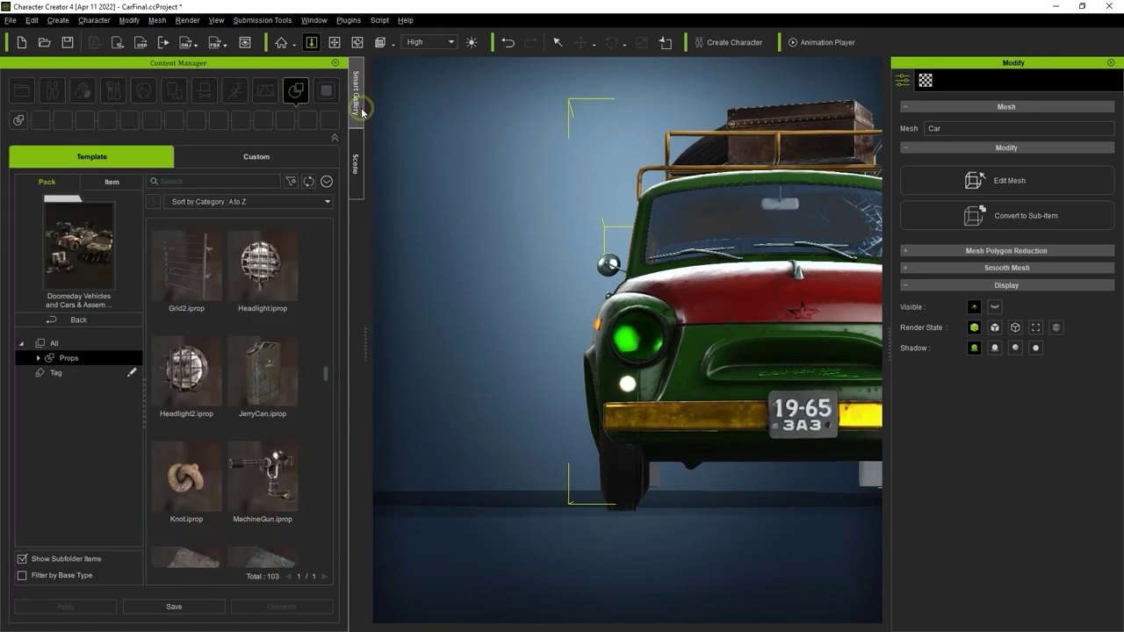
{"action": "left_click_drag", "start_coordinate": [187, 373], "coordinate": [515, 515]}
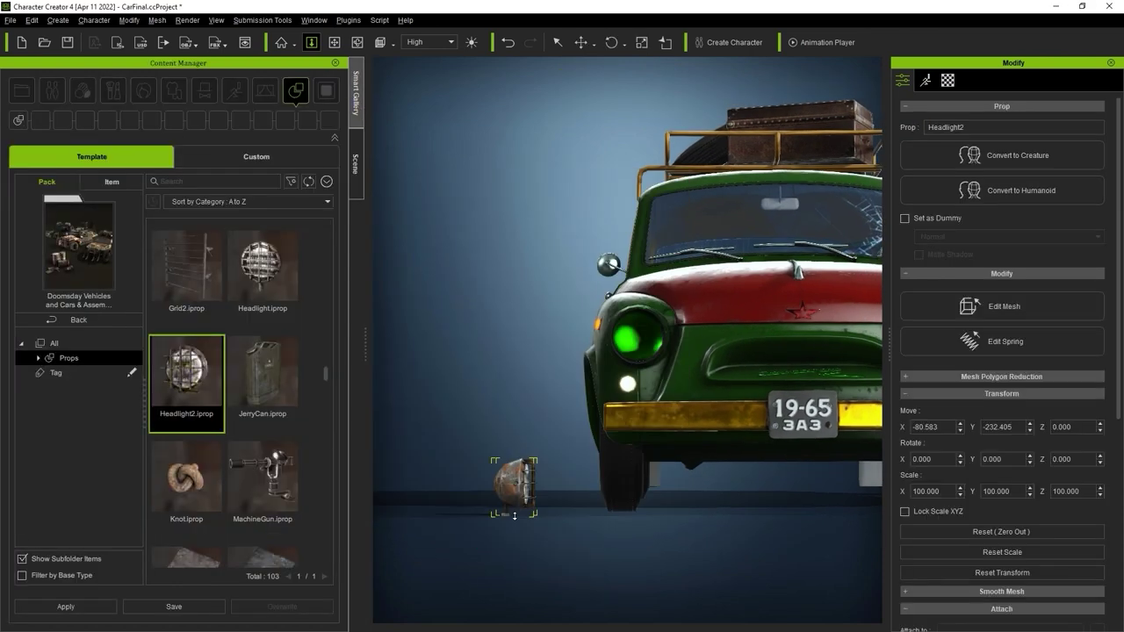
{"action": "left_click", "coordinate": [1077, 459]}
{"action": "key", "text": "Return"}
Move the Headlight2 prop into the car's empty headlight socket, raising it to about Z 47 and pushing it back against the body.
{"action": "key", "text": "w"}
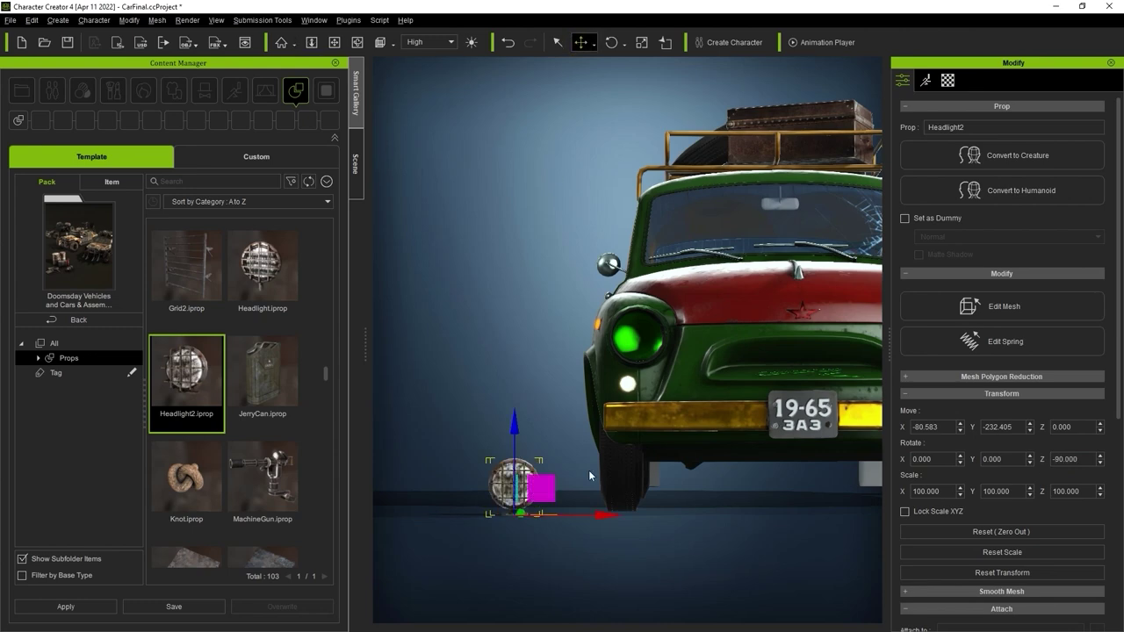
{"action": "left_click_drag", "start_coordinate": [610, 518], "coordinate": [730, 535]}
{"action": "key", "text": "d"}
{"action": "left_click", "coordinate": [582, 43]}
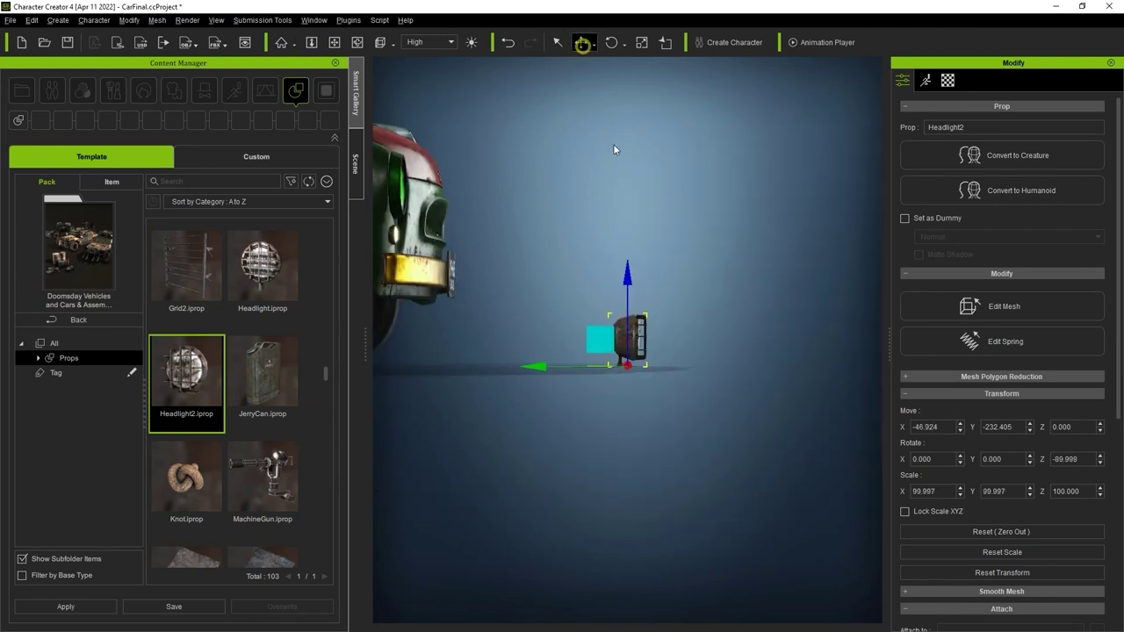
{"action": "left_click_drag", "start_coordinate": [541, 368], "coordinate": [353, 358]}
{"action": "middle_click_drag", "start_coordinate": [529, 324], "coordinate": [748, 408]}
{"action": "left_click_drag", "start_coordinate": [656, 353], "coordinate": [654, 197]}
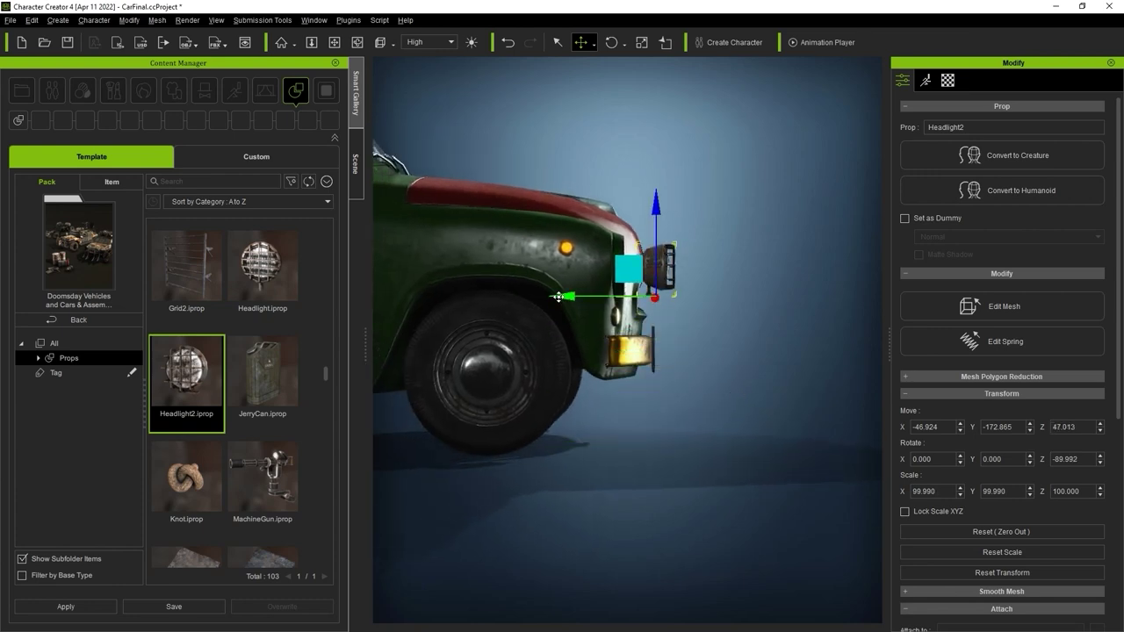
{"action": "left_click_drag", "start_coordinate": [559, 296], "coordinate": [520, 296]}
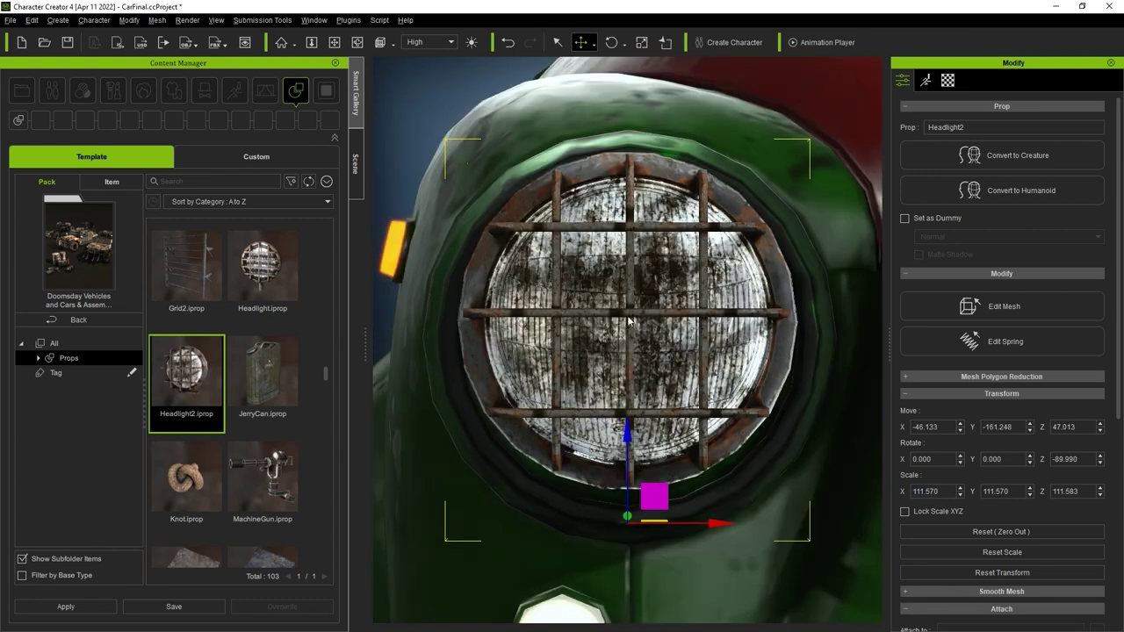
Fine-tune the Headlight2 prop's position in the socket to about X -46.1 and Z 46.1, and check its fit.
{"action": "left_click_drag", "start_coordinate": [630, 426], "coordinate": [633, 445]}
{"action": "left_click_drag", "start_coordinate": [718, 543], "coordinate": [718, 542]}
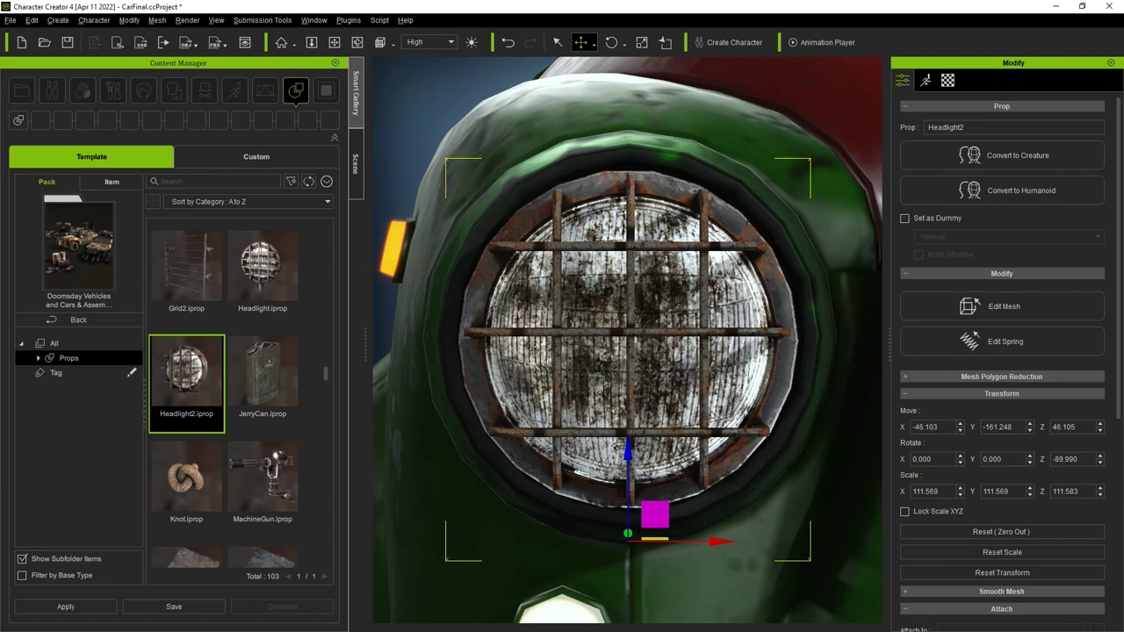
{"action": "left_click_drag", "start_coordinate": [534, 350], "coordinate": [615, 355], "text": "alt"}
{"action": "left_click_drag", "start_coordinate": [555, 505], "coordinate": [538, 500]}
{"action": "right_click_drag", "start_coordinate": [752, 400], "coordinate": [773, 387]}
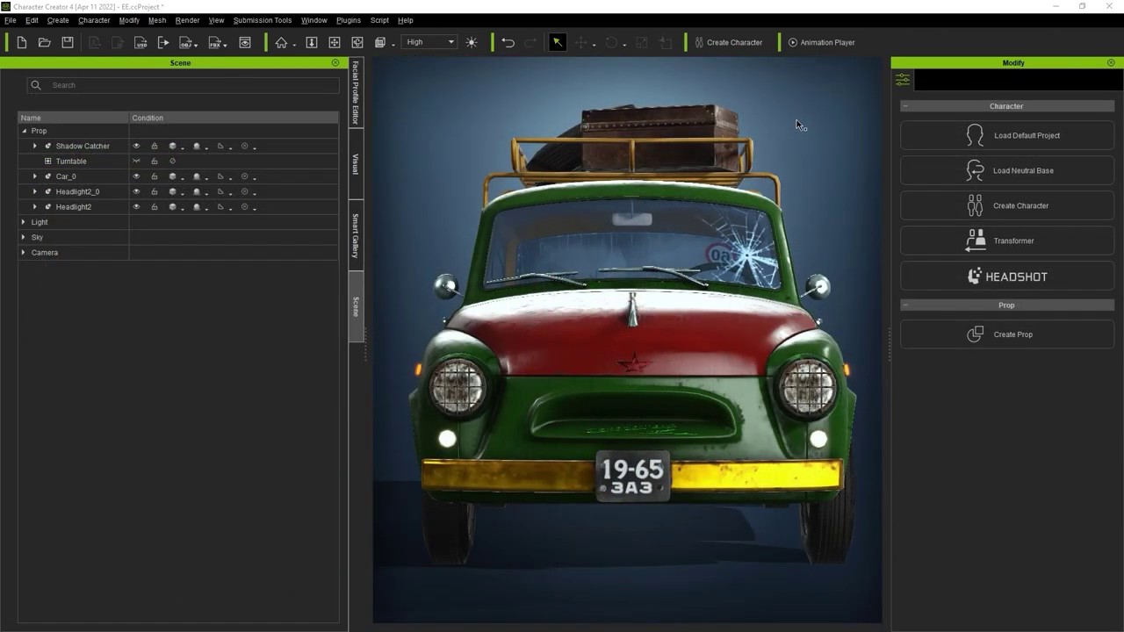
Expand the Headlight2_0 and Headlight2 props and inspect the meshes they contain.
{"action": "left_click", "coordinate": [47, 191]}
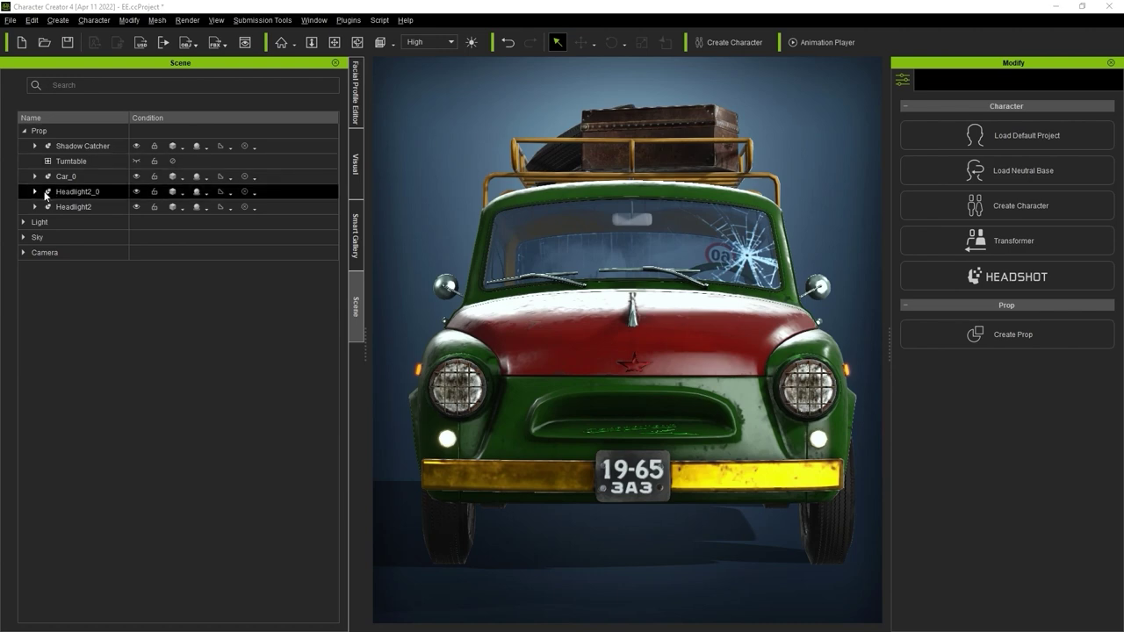
{"action": "left_click", "coordinate": [36, 191]}
{"action": "left_click", "coordinate": [48, 222]}
{"action": "left_click", "coordinate": [35, 222]}
{"action": "left_click", "coordinate": [51, 207]}
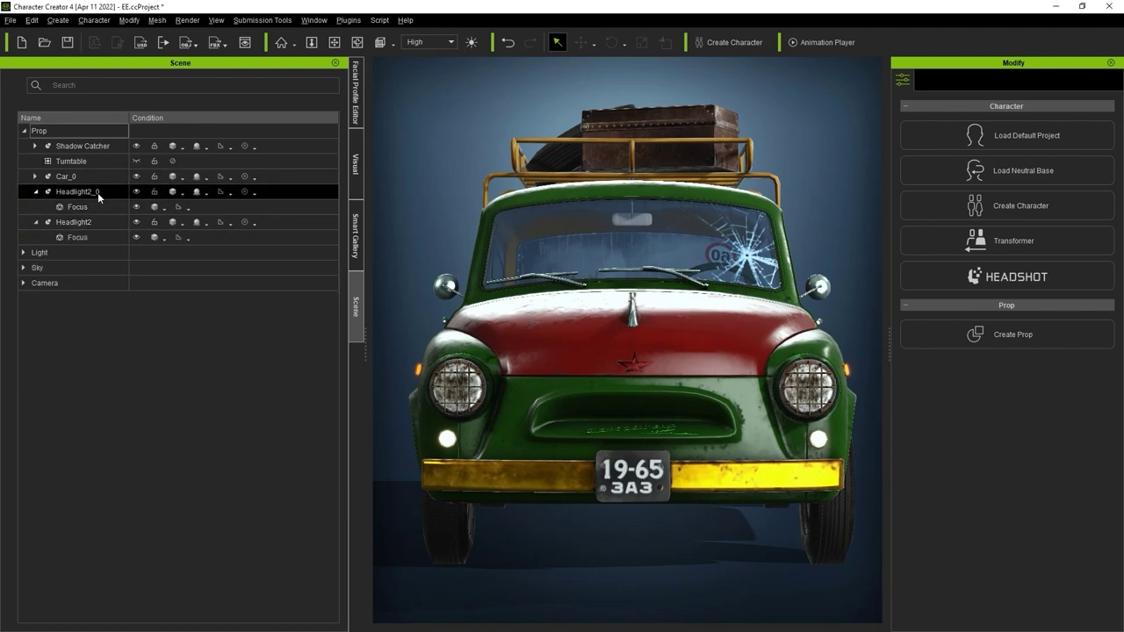
{"action": "left_click", "coordinate": [136, 222]}
{"action": "left_click", "coordinate": [95, 209], "text": "ctrl"}
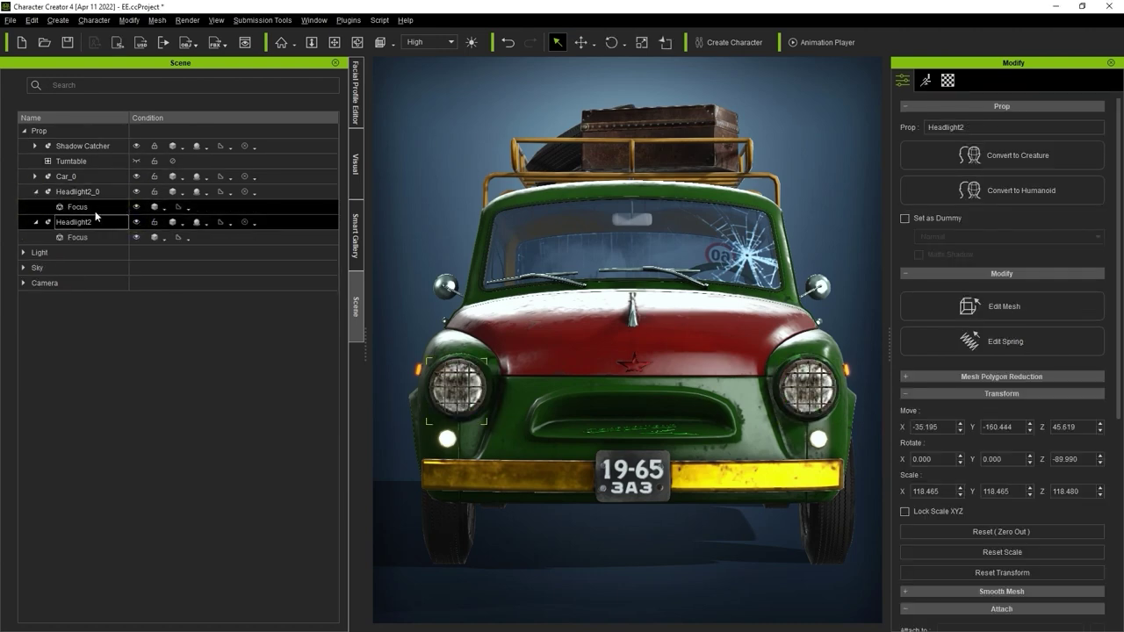
{"action": "left_click", "coordinate": [66, 237], "text": "ctrl"}
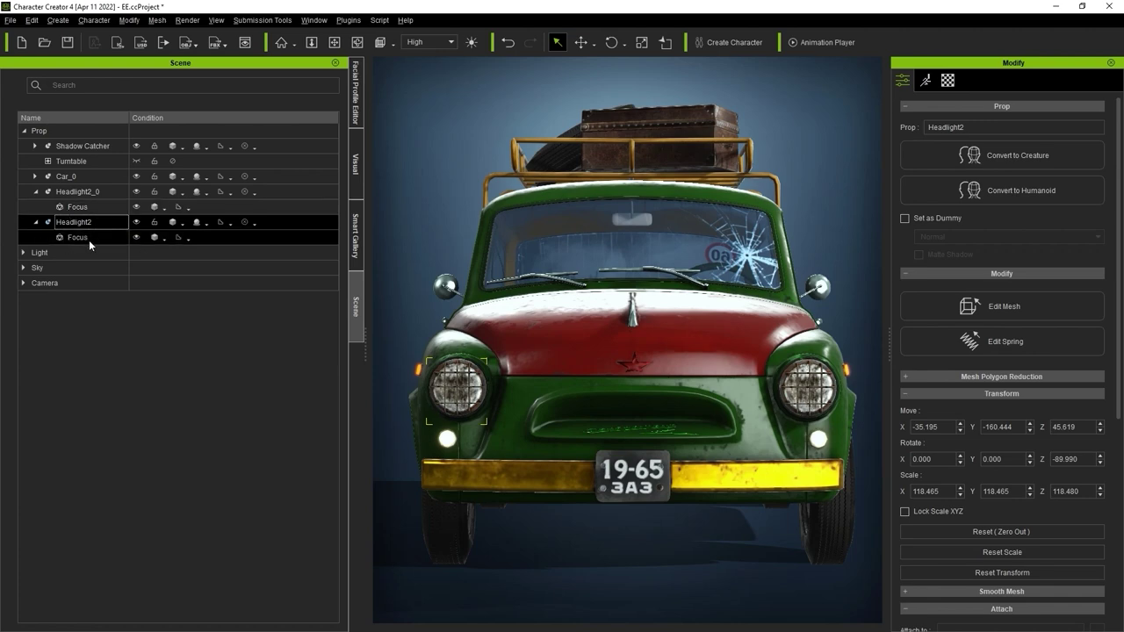
Merge the Car_0, Headlight2_0 and Headlight2 props into one prop.
{"action": "left_click", "coordinate": [71, 179]}
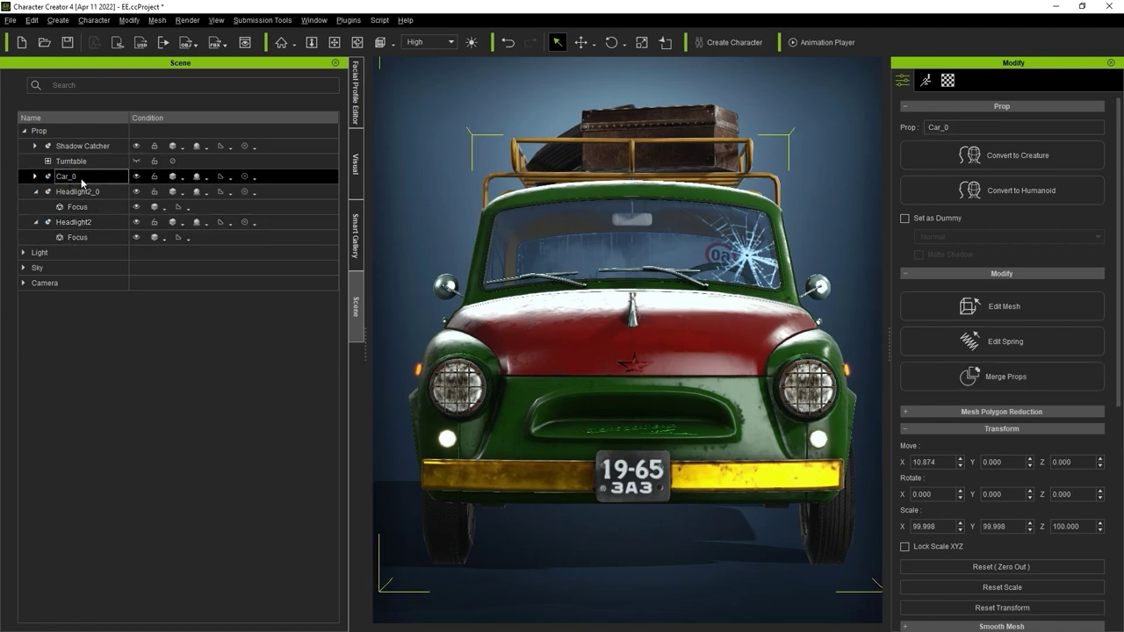
{"action": "left_click", "coordinate": [35, 191]}
{"action": "left_click", "coordinate": [35, 207]}
{"action": "left_click", "coordinate": [71, 193], "text": "ctrl"}
{"action": "left_click", "coordinate": [78, 206], "text": "ctrl"}
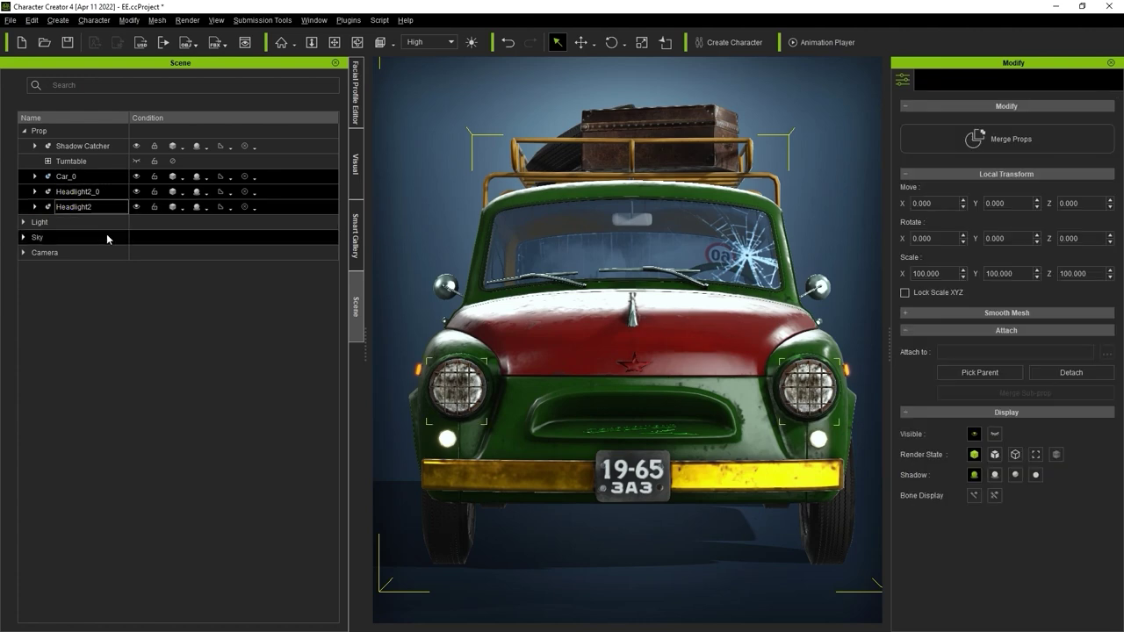
{"action": "left_click", "coordinate": [1029, 145]}
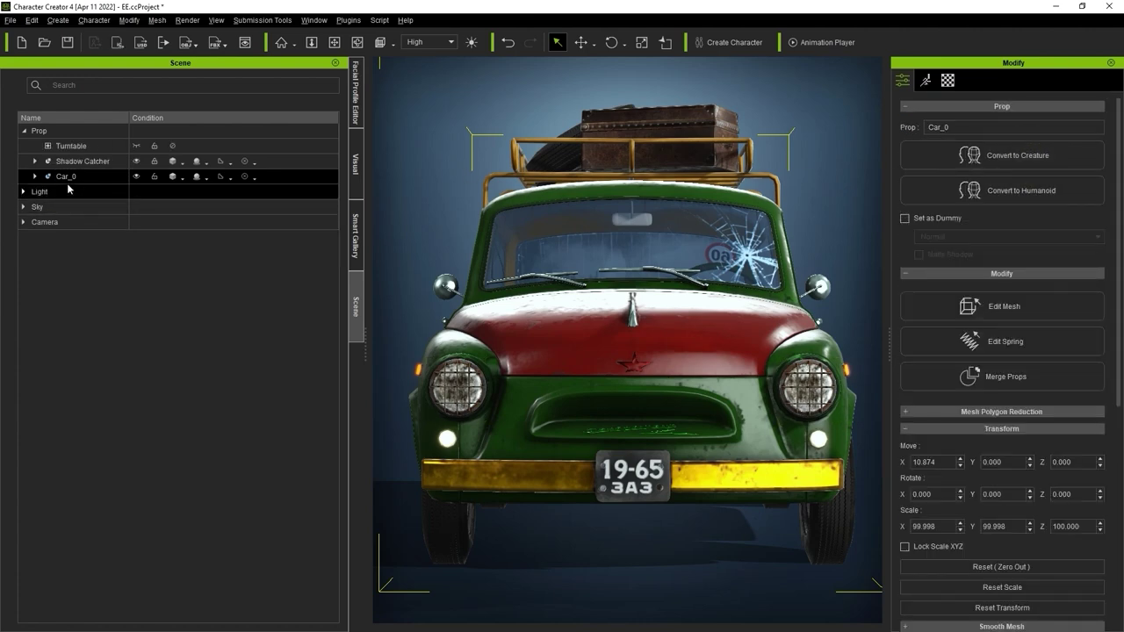
Expand the merged Car_0 prop and toggle the visibility of its first Focus mesh to check the headlight.
{"action": "left_click", "coordinate": [33, 178]}
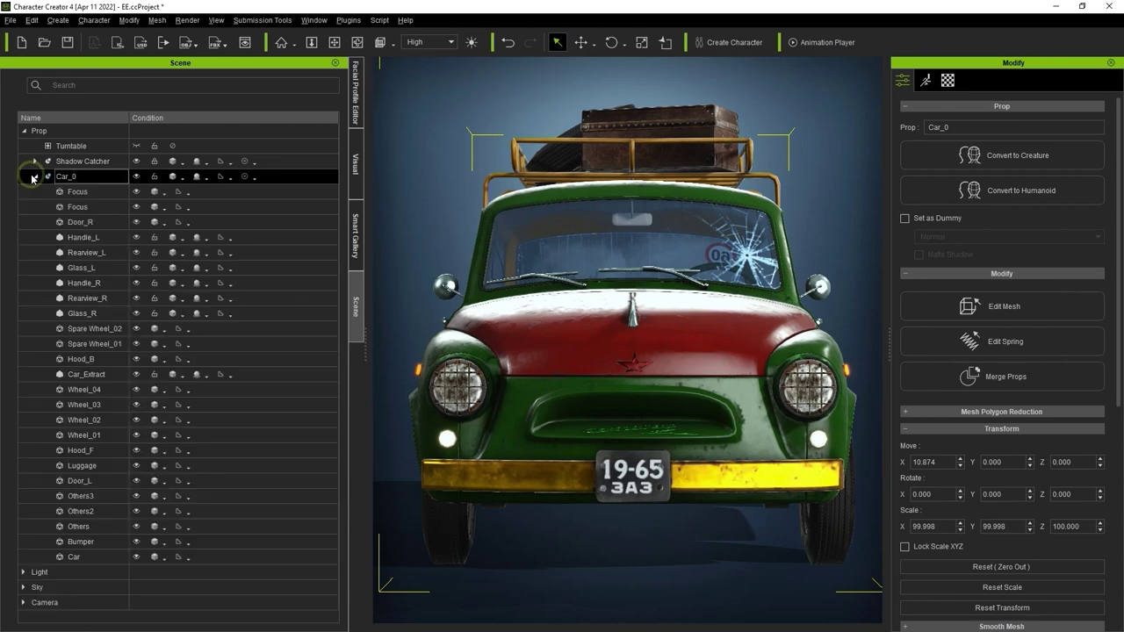
{"action": "left_click", "coordinate": [70, 191]}
{"action": "left_click", "coordinate": [97, 206]}
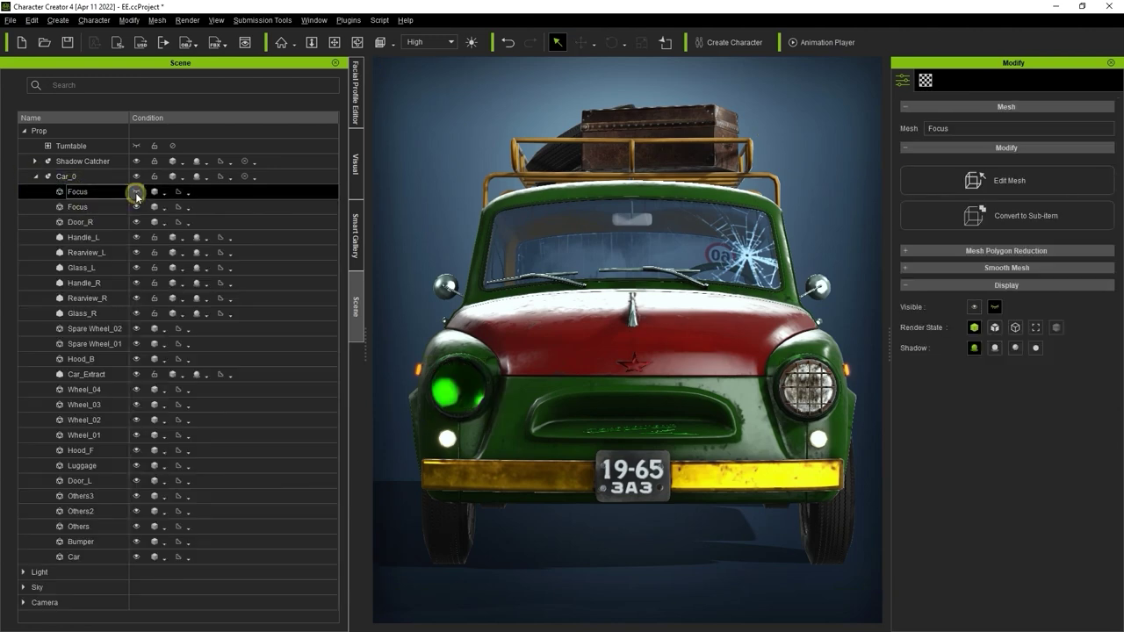
{"action": "left_click", "coordinate": [137, 191]}
{"action": "left_click", "coordinate": [136, 192]}
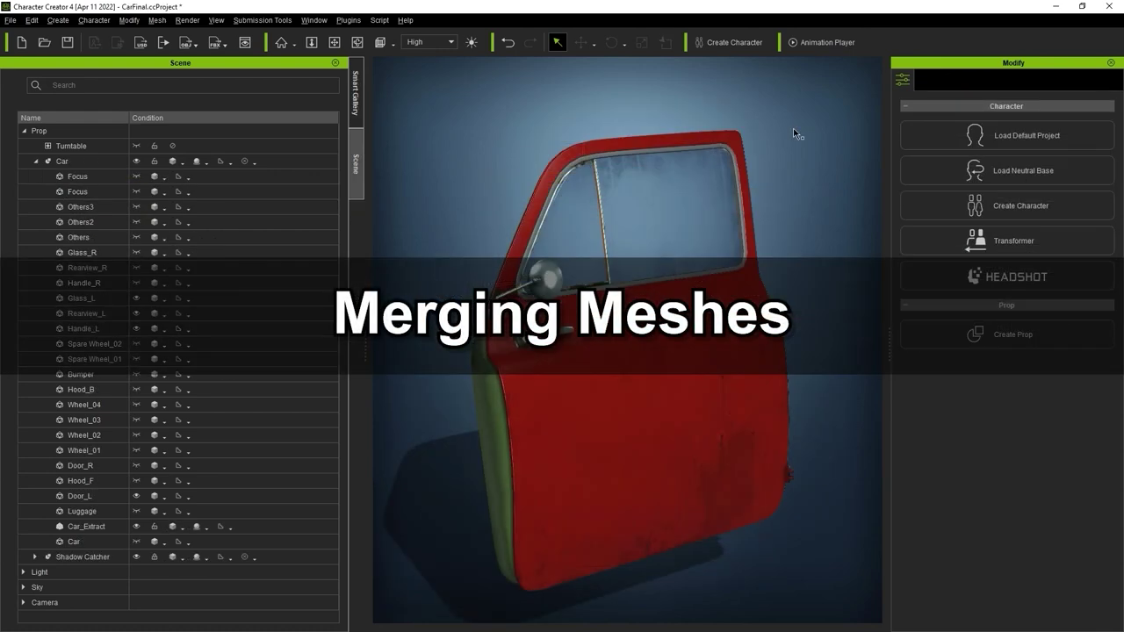
Toggle the visibility of Door_L, Handle_L, Rearview_L and Glass_L to check the separate door meshes.
{"action": "left_click", "coordinate": [136, 496]}
{"action": "left_click", "coordinate": [136, 496]}
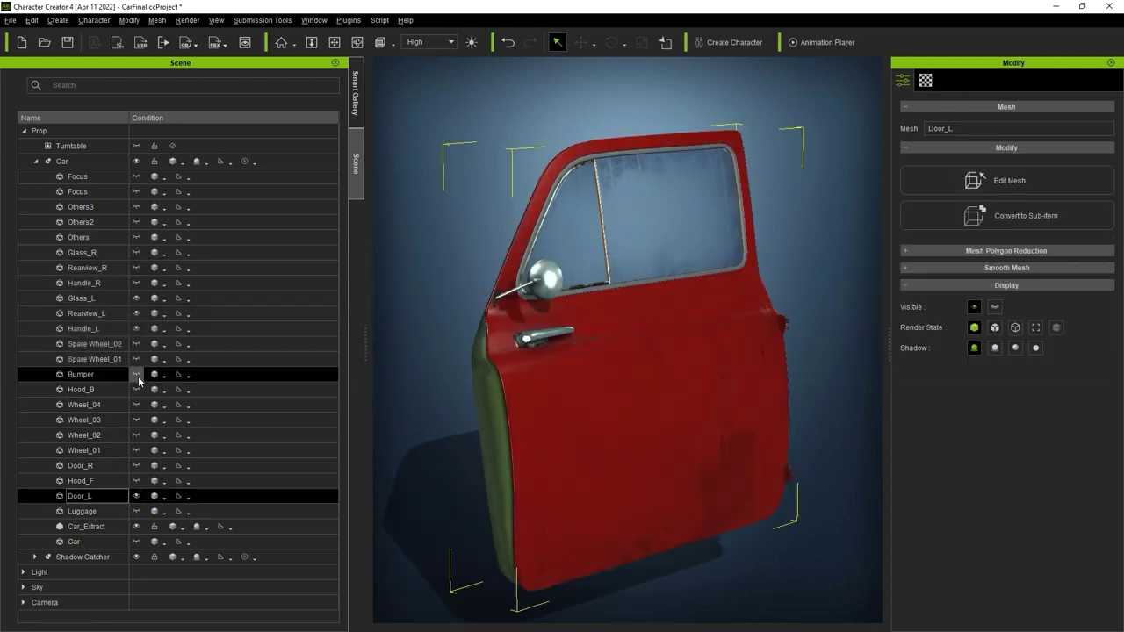
{"action": "left_click", "coordinate": [137, 334]}
{"action": "left_click", "coordinate": [137, 333]}
{"action": "left_click", "coordinate": [136, 314]}
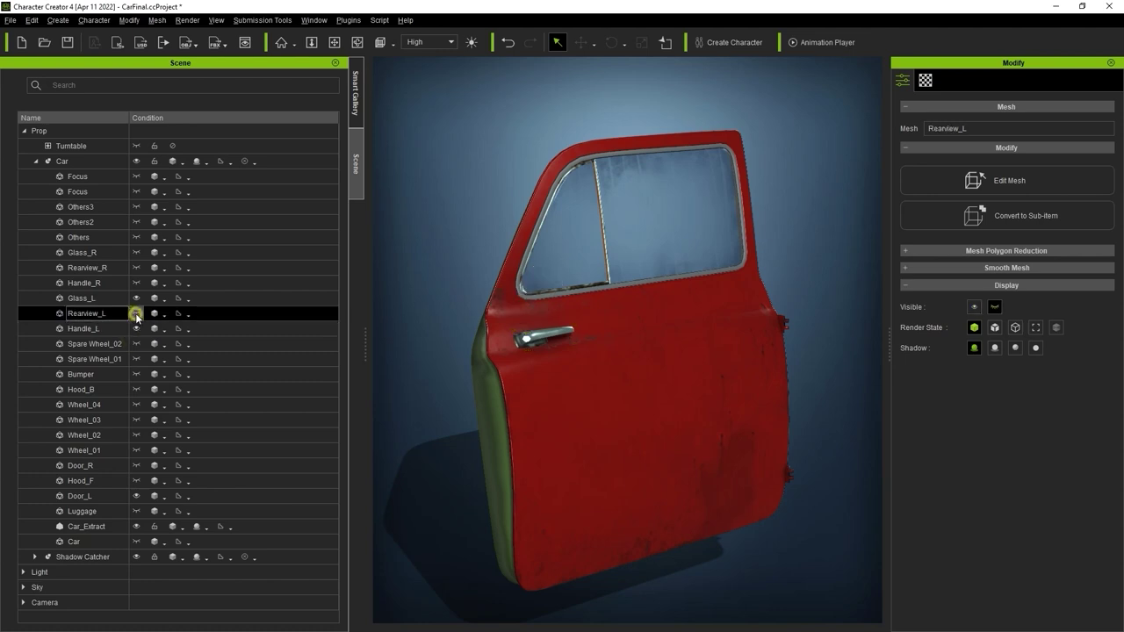
{"action": "left_click", "coordinate": [136, 314]}
{"action": "left_click", "coordinate": [136, 298]}
{"action": "left_click", "coordinate": [137, 298]}
{"action": "left_click", "coordinate": [136, 299]}
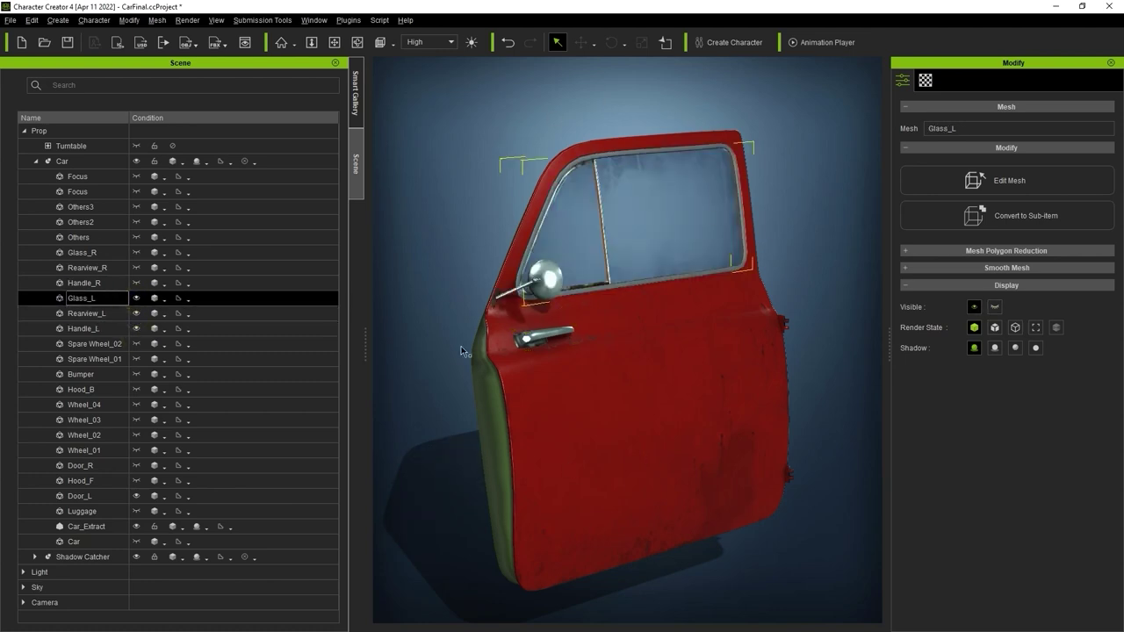
Merge the Glass_L, Rearview_L, Handle_L and Door_L meshes into one, using Door_L as the target mesh.
{"action": "left_click", "coordinate": [88, 329], "text": "ctrl"}
{"action": "left_click", "coordinate": [79, 314], "text": "ctrl"}
{"action": "left_click", "coordinate": [101, 496], "text": "ctrl"}
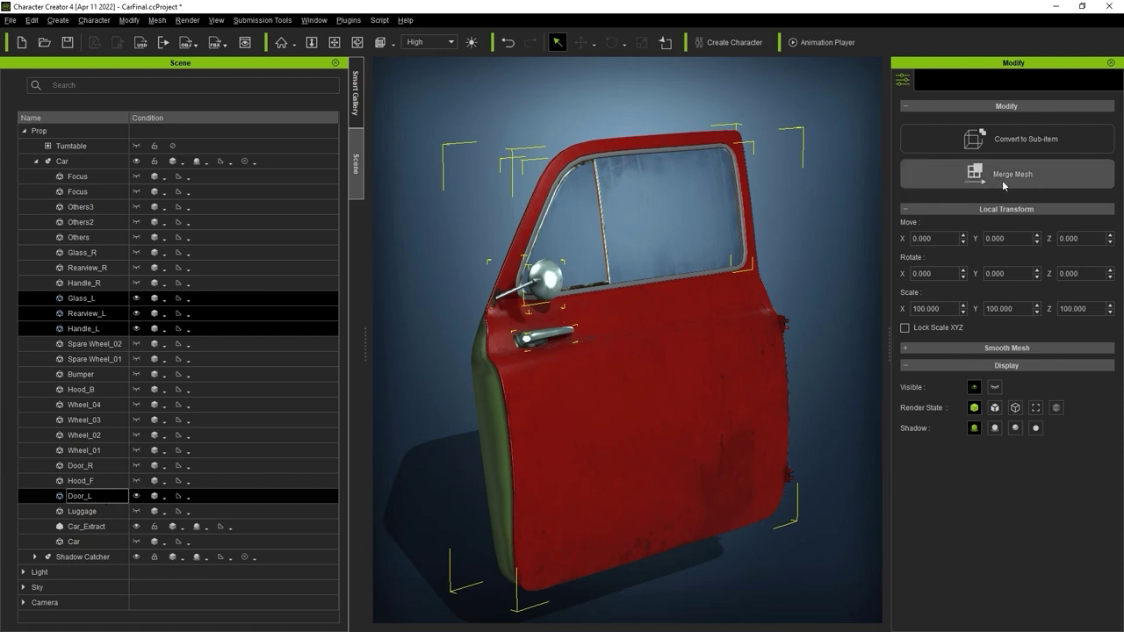
{"action": "left_click", "coordinate": [1030, 180]}
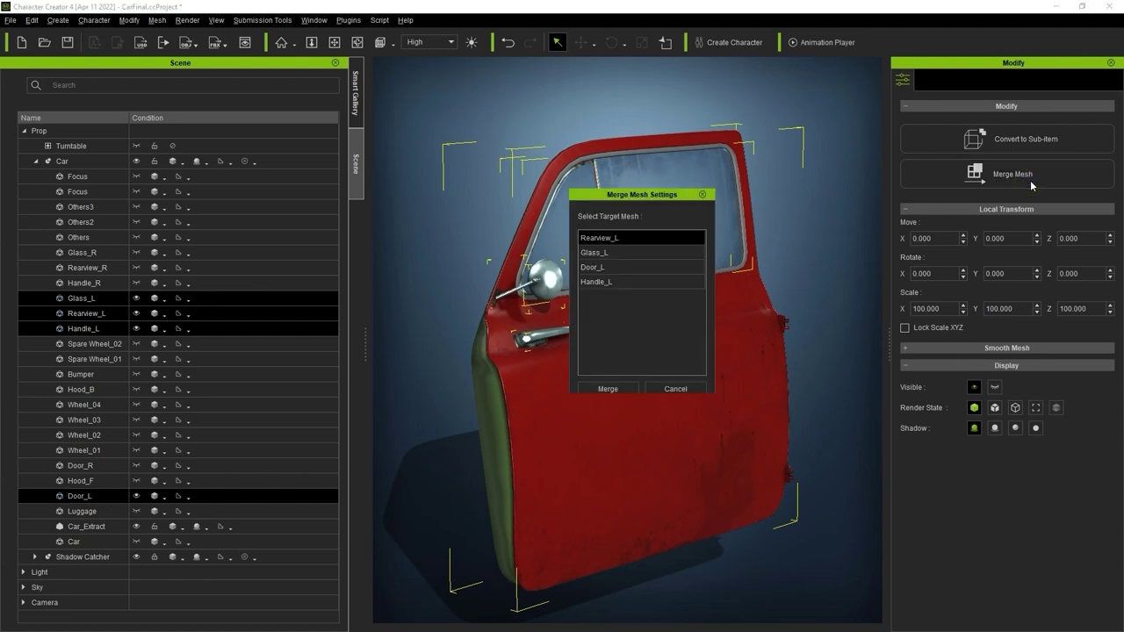
{"action": "left_click", "coordinate": [606, 252]}
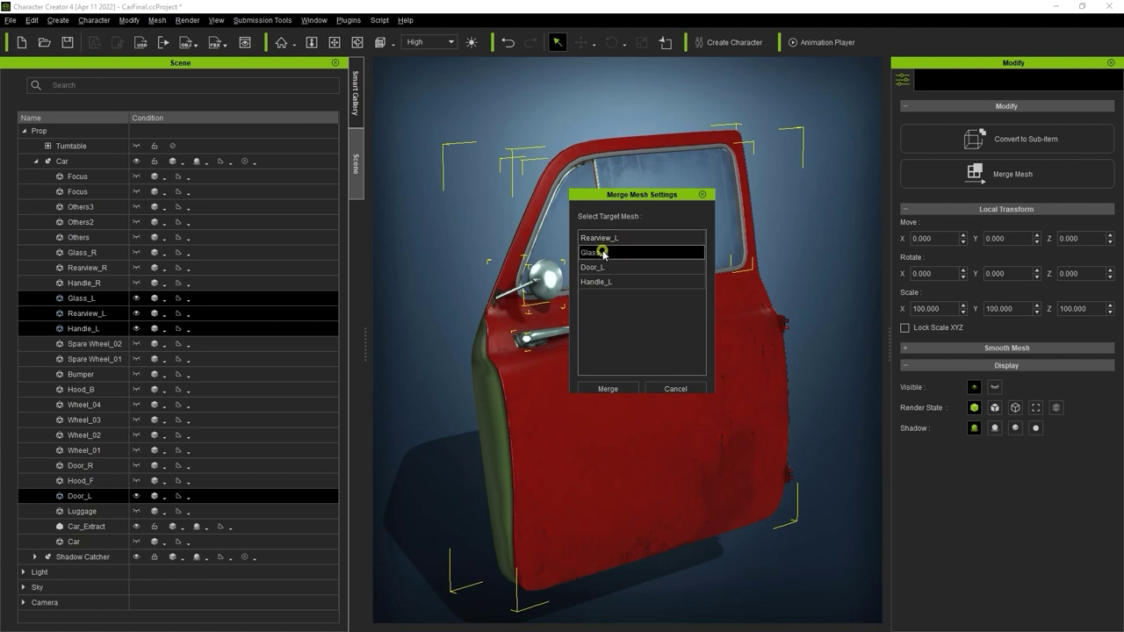
{"action": "left_click", "coordinate": [604, 265]}
{"action": "left_click", "coordinate": [597, 281]}
{"action": "left_click", "coordinate": [605, 272], "text": "ctrl"}
{"action": "left_click", "coordinate": [597, 269]}
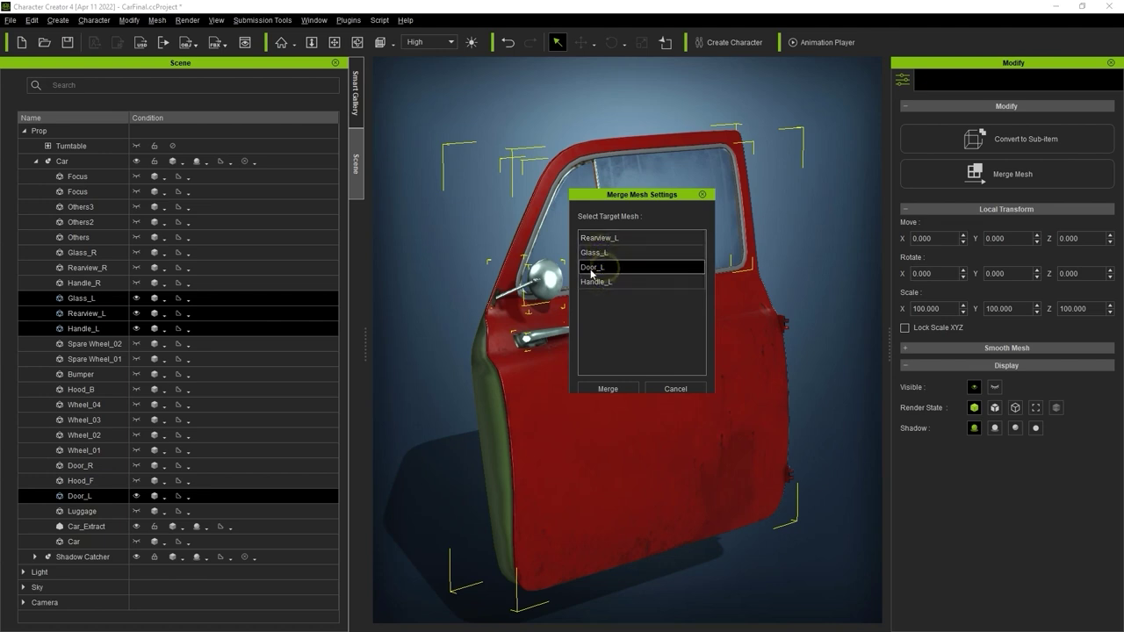
{"action": "left_click", "coordinate": [622, 392]}
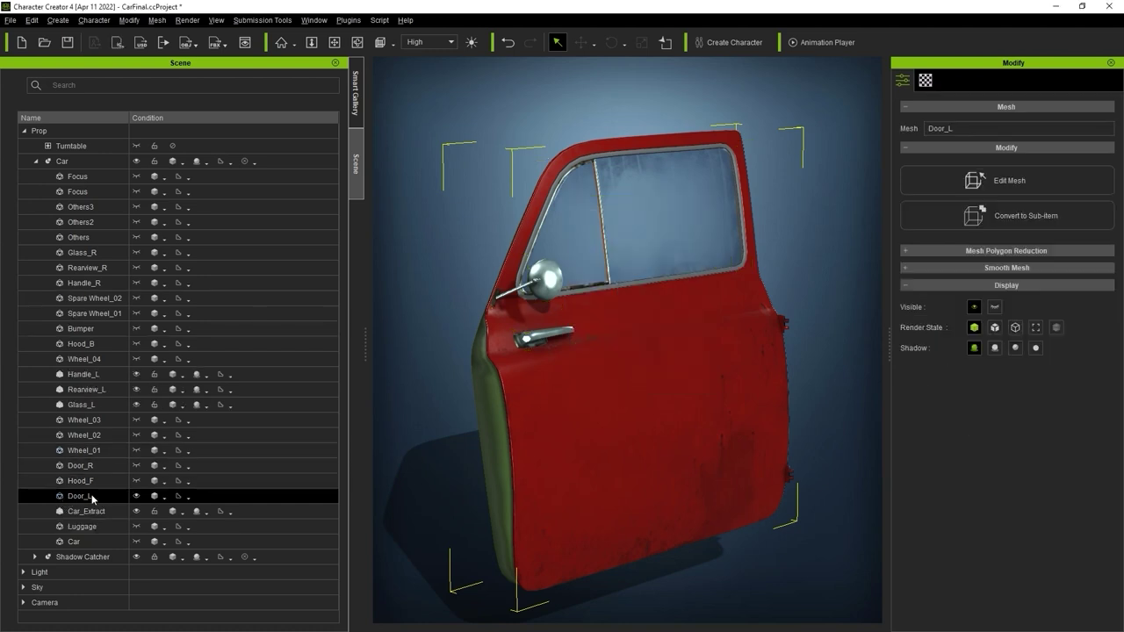
Toggle the visibility of the merged Door_L mesh to check that all door parts are combined.
{"action": "left_click", "coordinate": [136, 497]}
{"action": "left_click", "coordinate": [136, 497]}
{"action": "left_click", "coordinate": [137, 497]}
{"action": "left_click", "coordinate": [136, 497]}
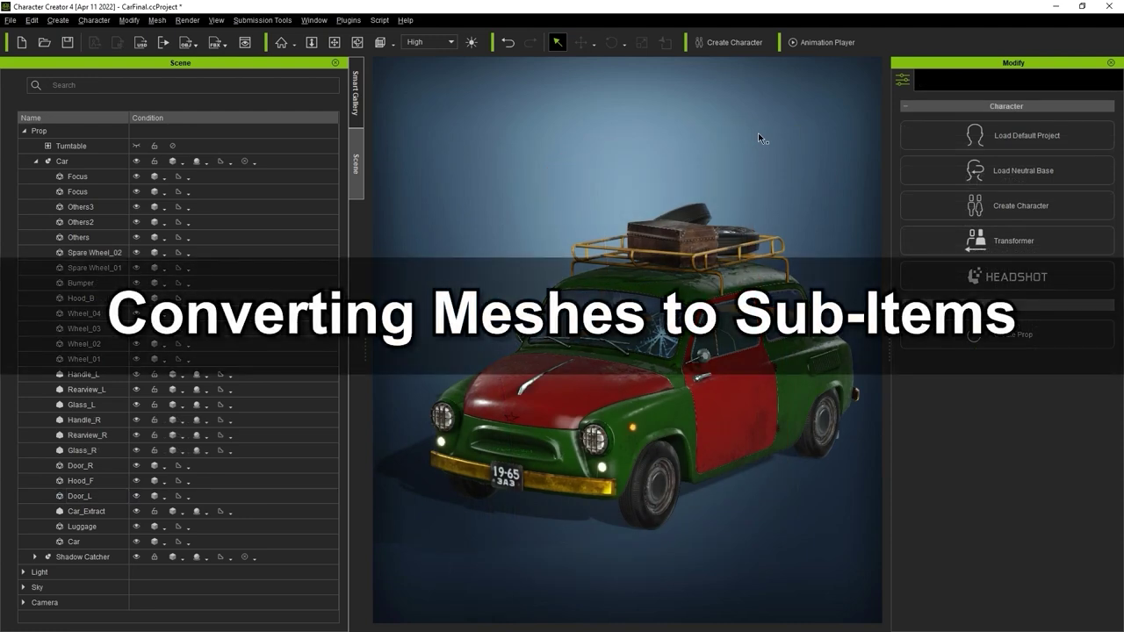
Check the Door_L mesh on the car by toggling its visibility, and convert it to a sub-item, expanding it to inspect its mesh.
{"action": "left_click", "coordinate": [79, 496]}
{"action": "left_click", "coordinate": [136, 496]}
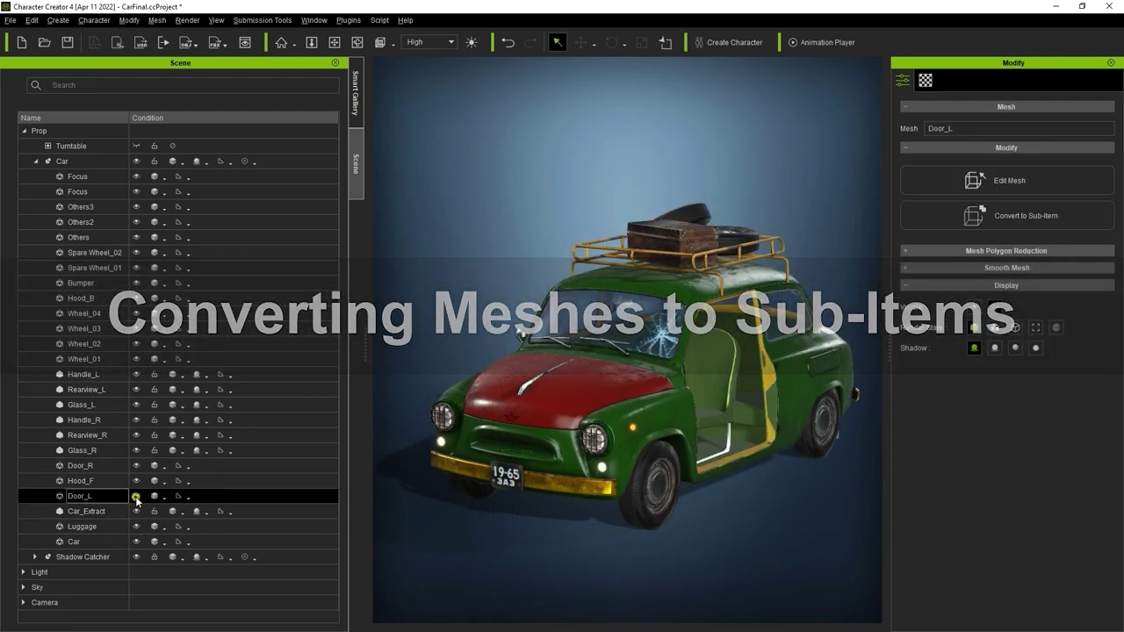
{"action": "left_click", "coordinate": [136, 496]}
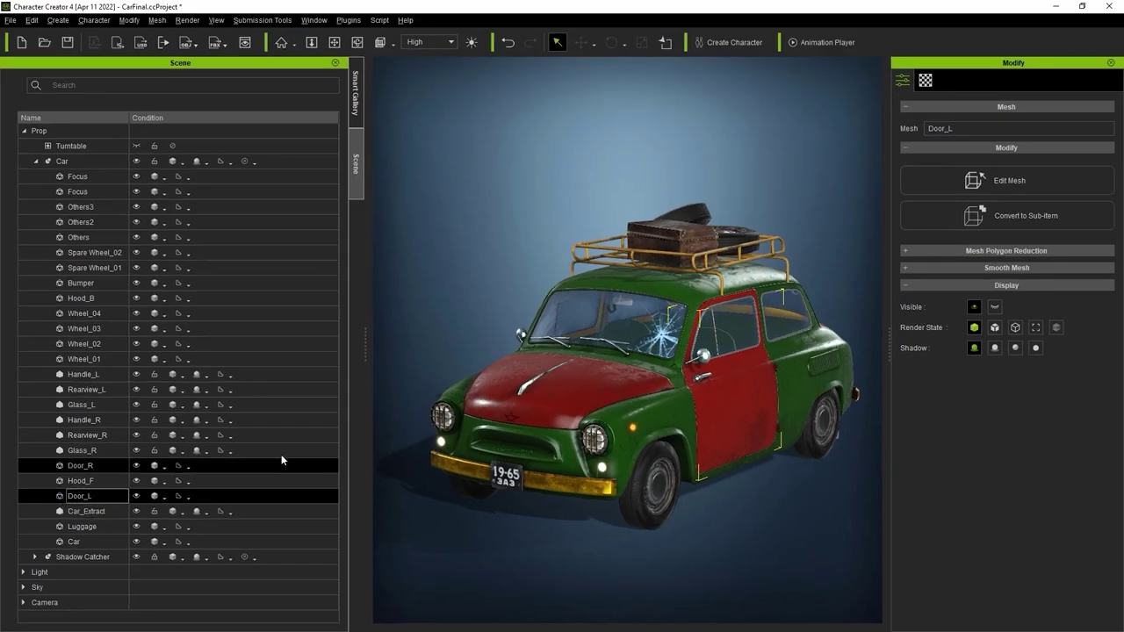
{"action": "left_click", "coordinate": [1057, 222]}
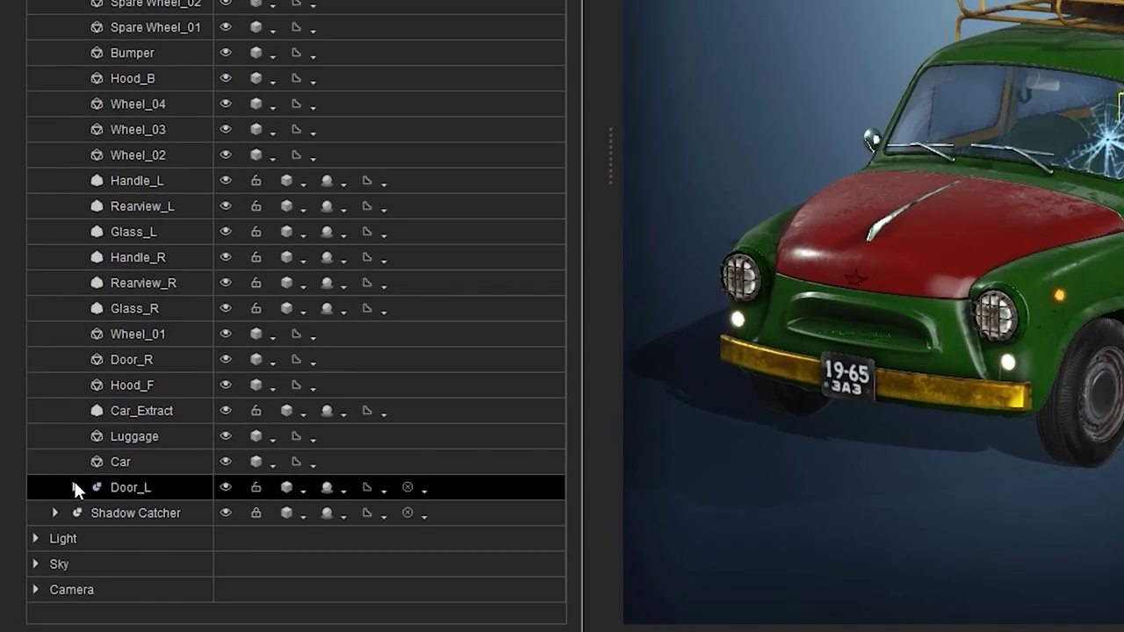
{"action": "left_click", "coordinate": [76, 487]}
{"action": "left_click", "coordinate": [113, 514]}
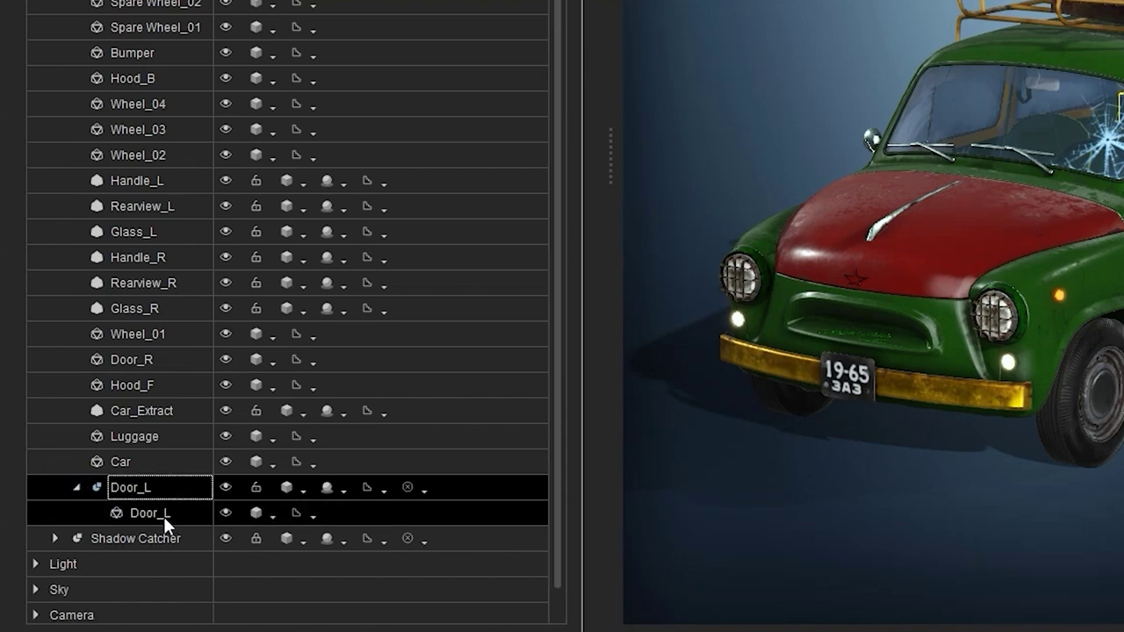
Convert the Luggage, Hood_F, Wheel_01 and Wheel_02 meshes to separate sub-items of the car.
{"action": "left_click", "coordinate": [163, 436]}
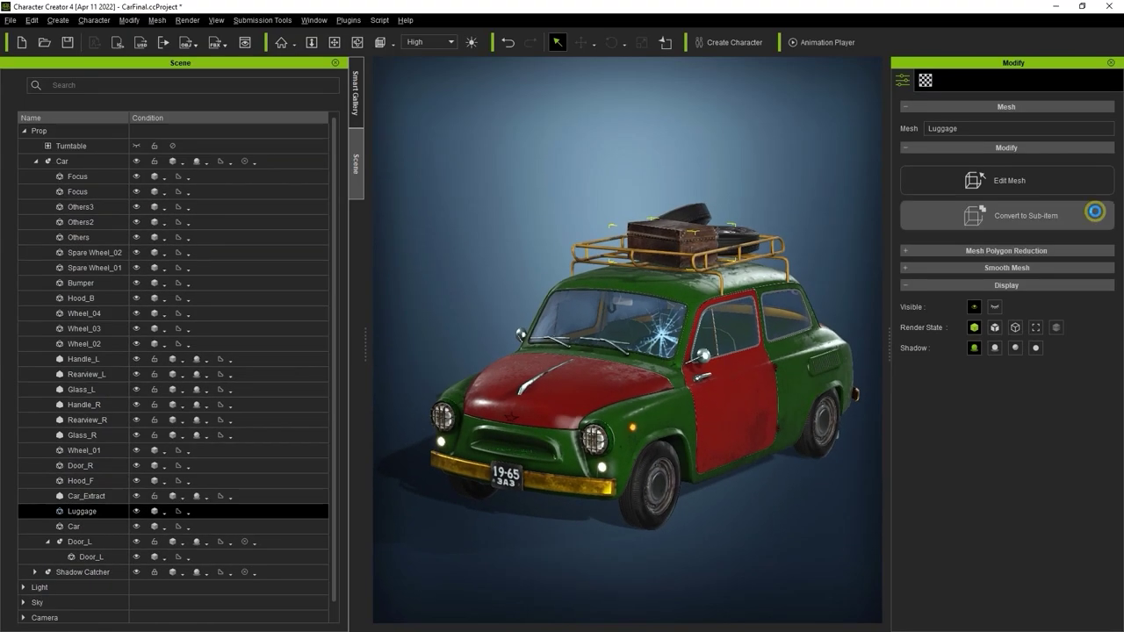
{"action": "left_click", "coordinate": [1073, 217]}
{"action": "left_click", "coordinate": [104, 495]}
{"action": "left_click", "coordinate": [1077, 222]}
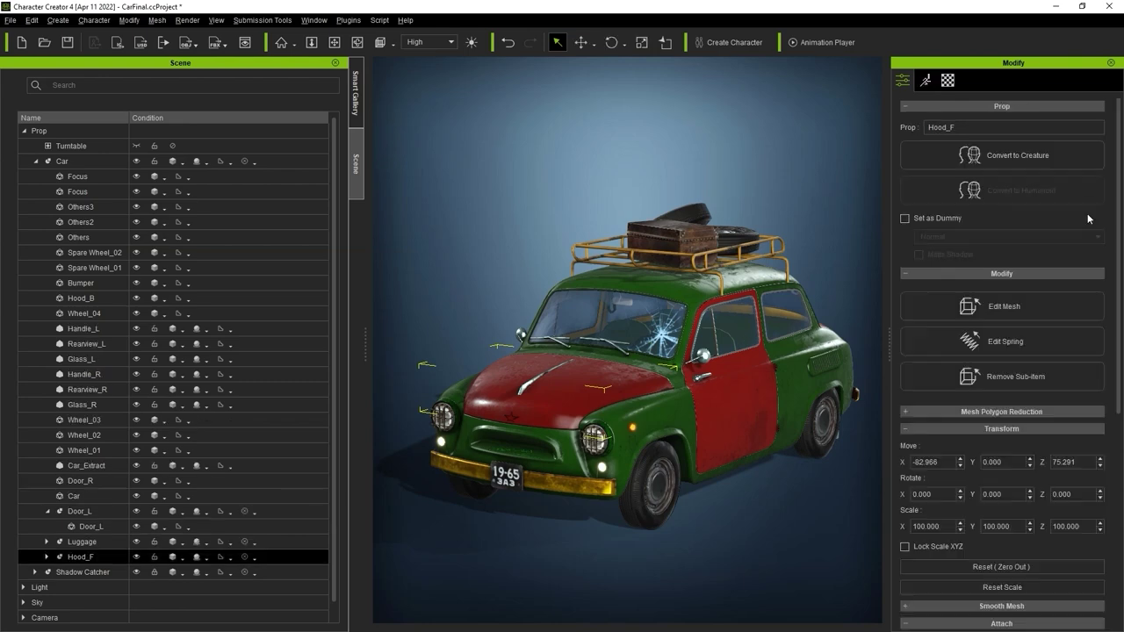
{"action": "left_click", "coordinate": [88, 450]}
{"action": "left_click", "coordinate": [1018, 215]}
{"action": "left_click", "coordinate": [110, 434]}
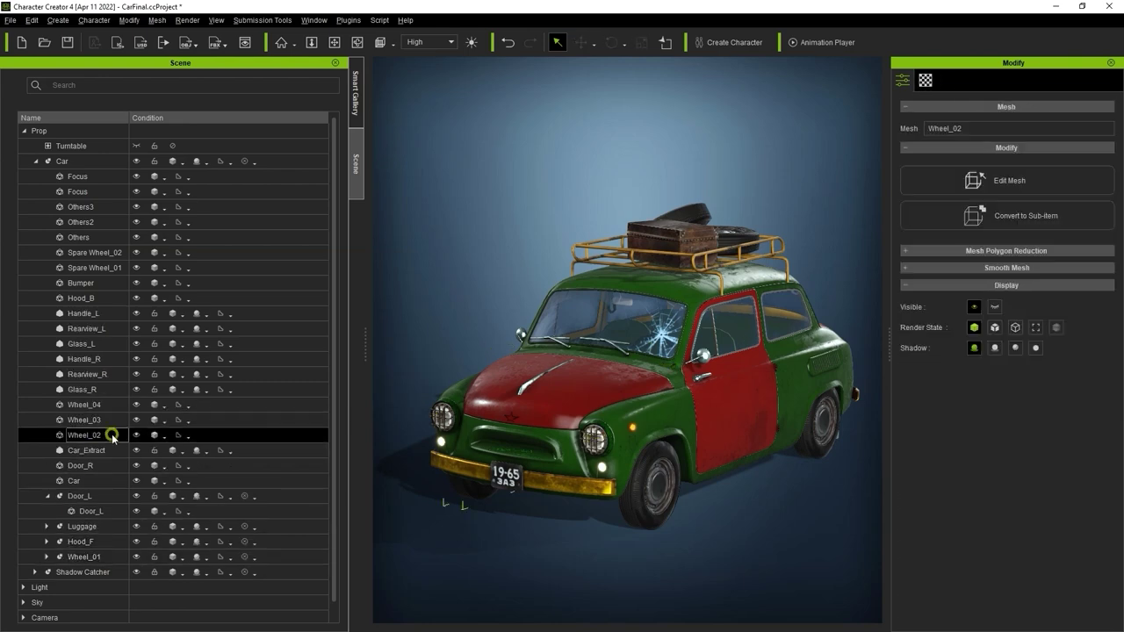
{"action": "left_click", "coordinate": [955, 217]}
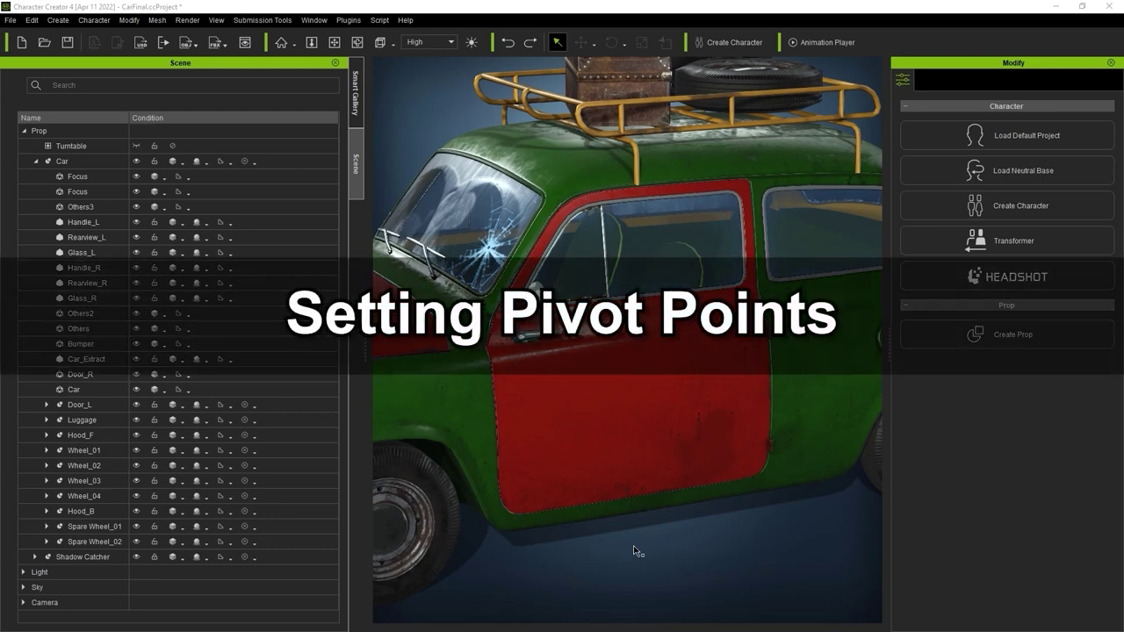
Try rotating the Door_L sub-item about 13.4° around Z with its centered pivot, and undo the rotation.
{"action": "left_click", "coordinate": [98, 407]}
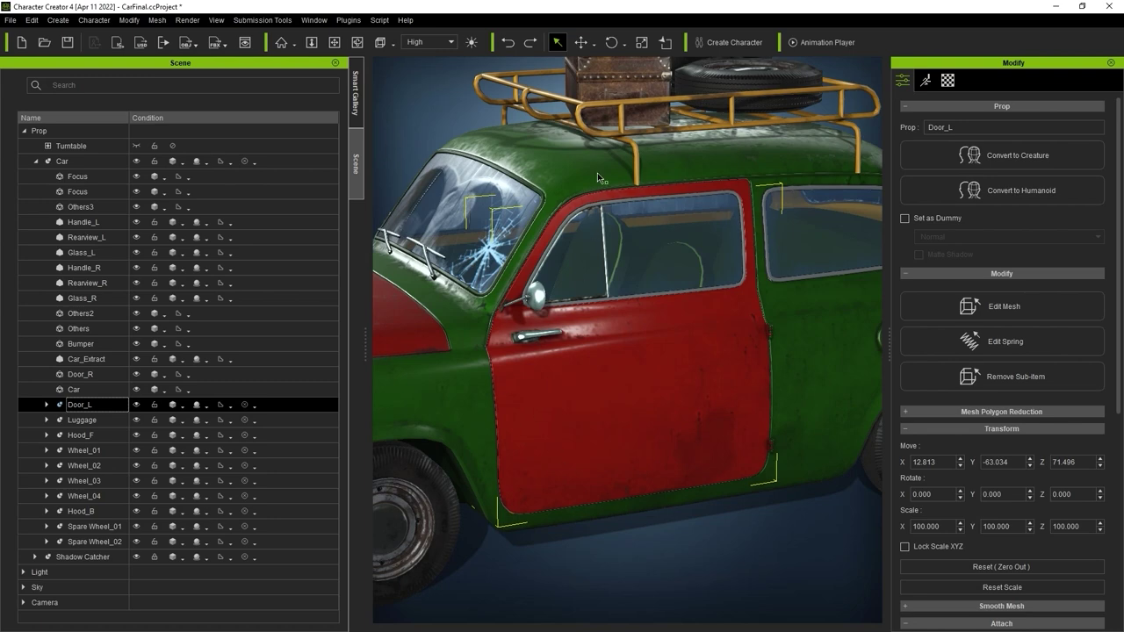
{"action": "left_click", "coordinate": [610, 42]}
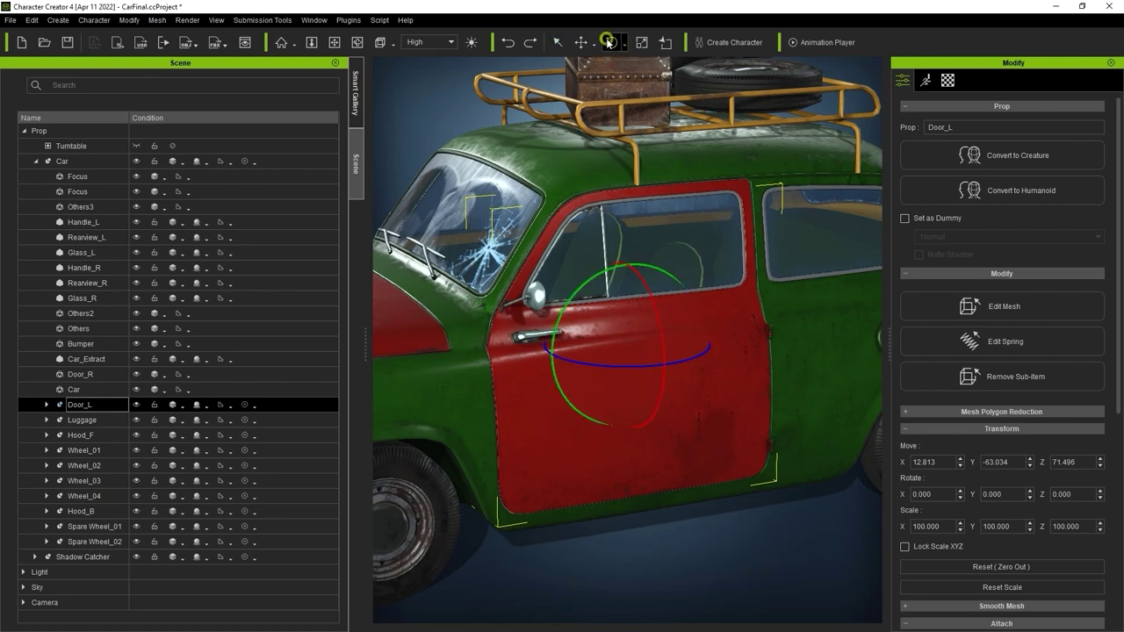
{"action": "mouse_move", "coordinate": [597, 370]}
{"action": "left_mouse_down"}
{"action": "mouse_move", "coordinate": [632, 366]}
{"action": "mouse_move", "coordinate": [606, 359]}
{"action": "left_mouse_up"}
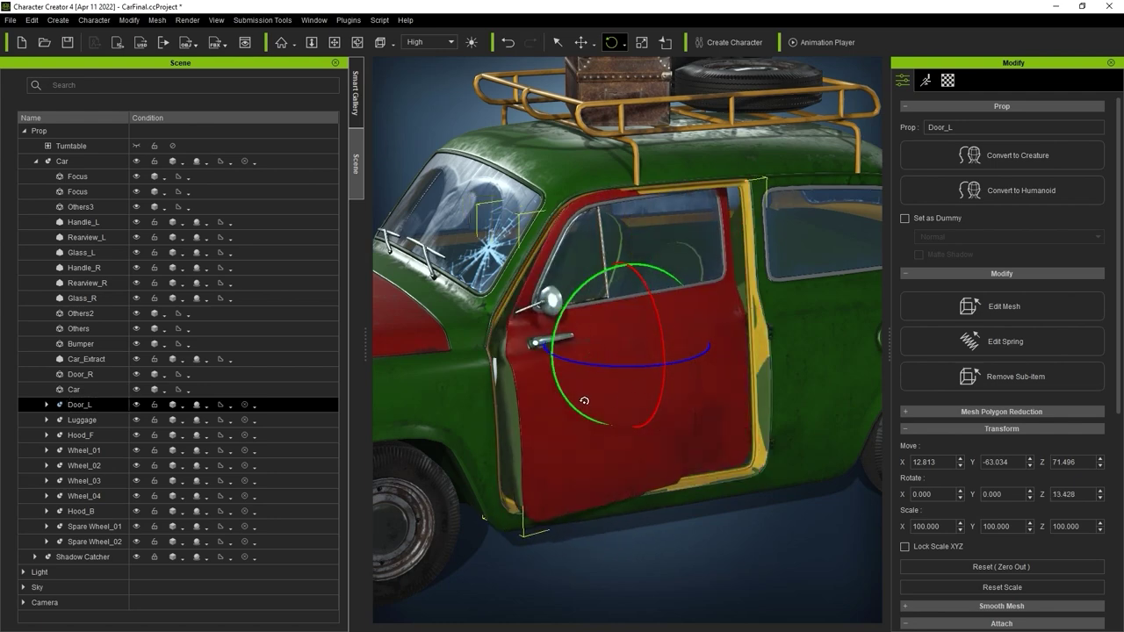
{"action": "key", "text": "ctrl+z"}
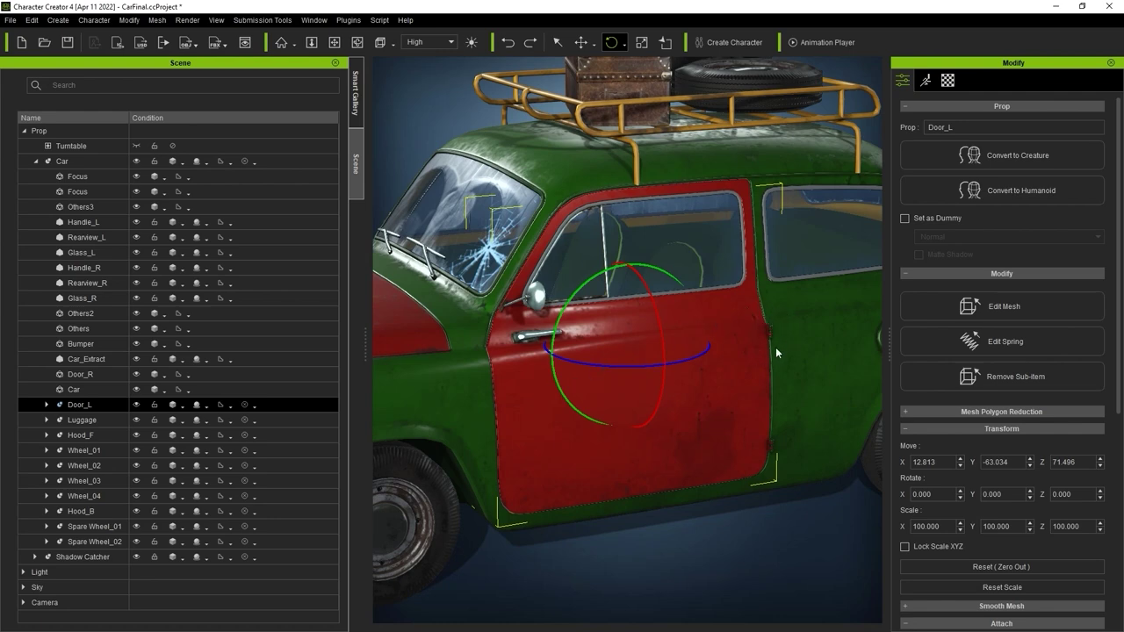
Edit the pivot of Door_L and move it to the hinge edge, at about X 78.8 and Y 11.8.
{"action": "left_click_drag", "start_coordinate": [1121, 237], "coordinate": [1121, 450]}
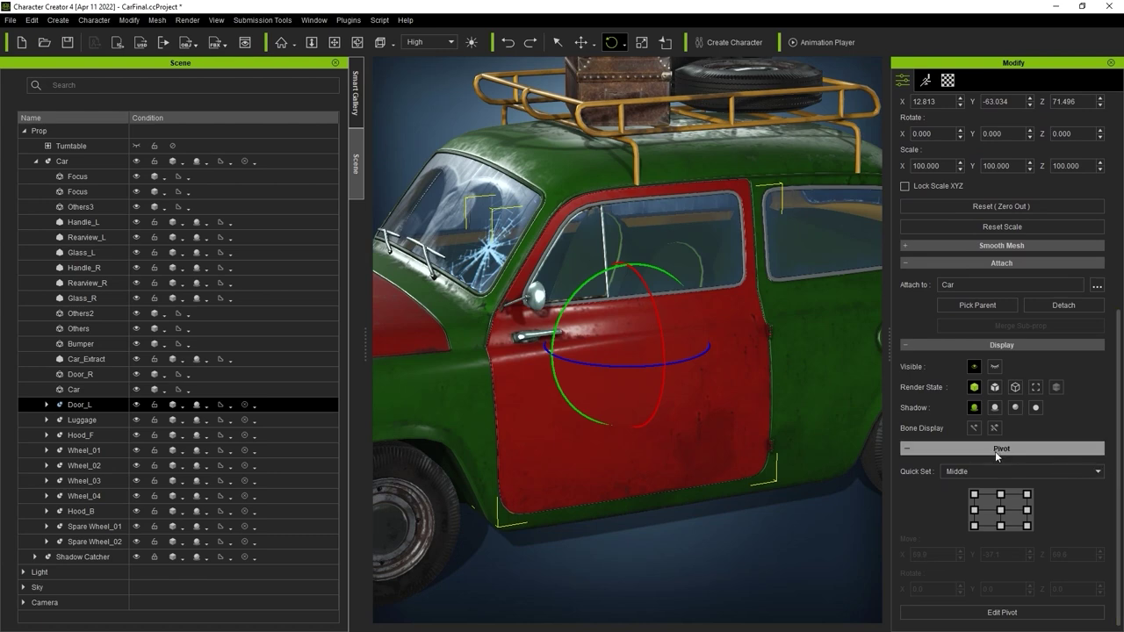
{"action": "left_click", "coordinate": [1023, 614]}
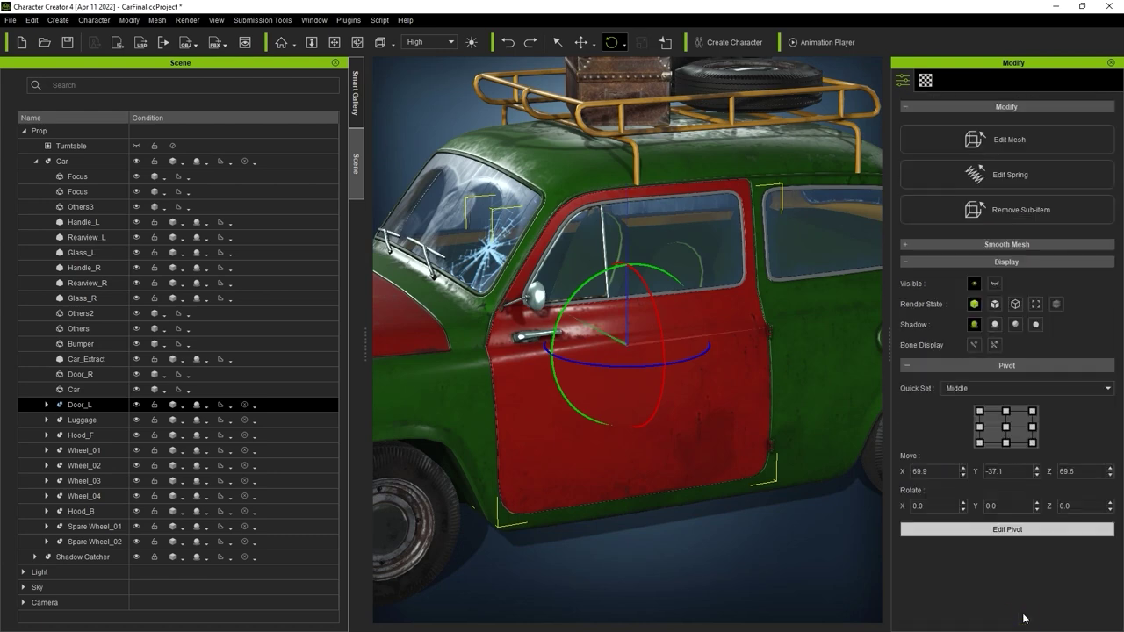
{"action": "left_click", "coordinate": [576, 43]}
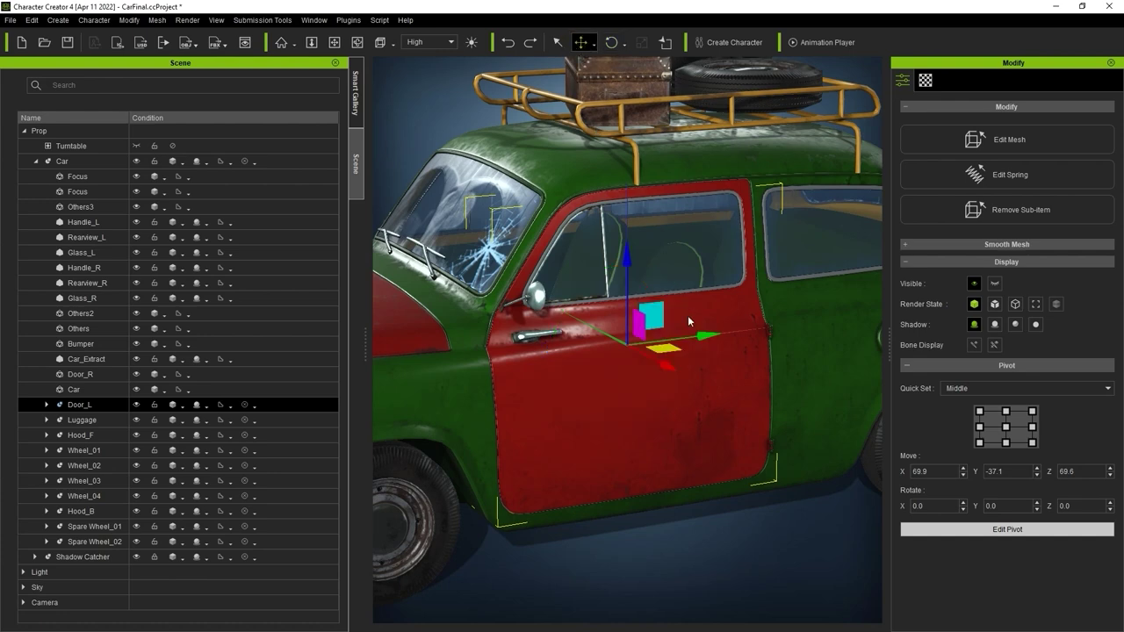
{"action": "left_click_drag", "start_coordinate": [696, 336], "coordinate": [826, 329]}
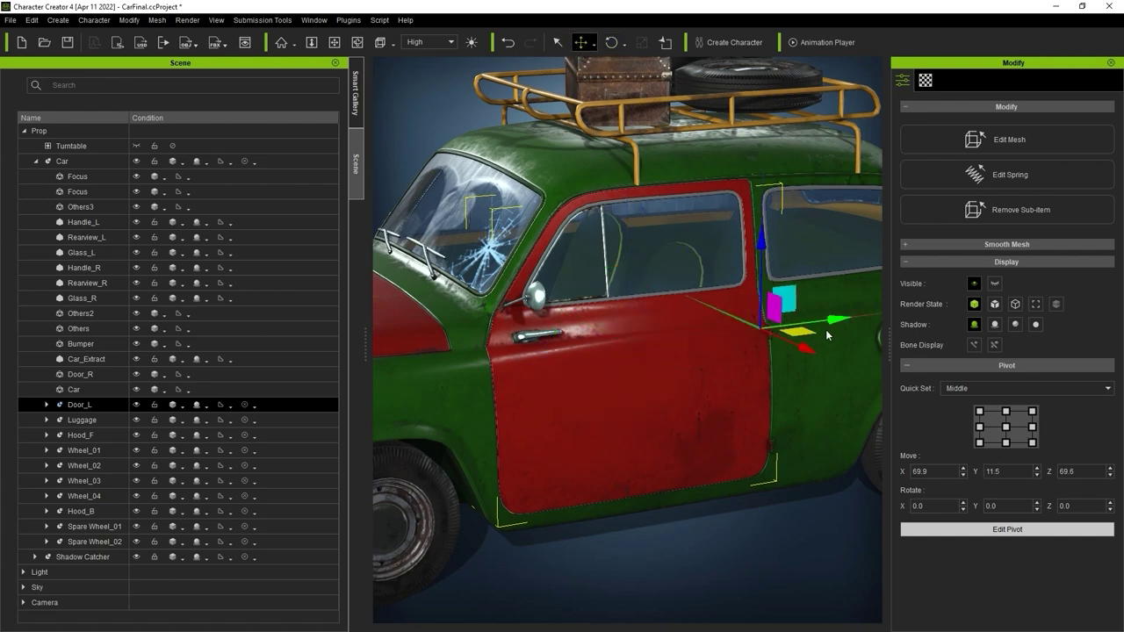
{"action": "key", "text": "j"}
{"action": "middle_click_drag", "start_coordinate": [733, 162], "coordinate": [740, 315]}
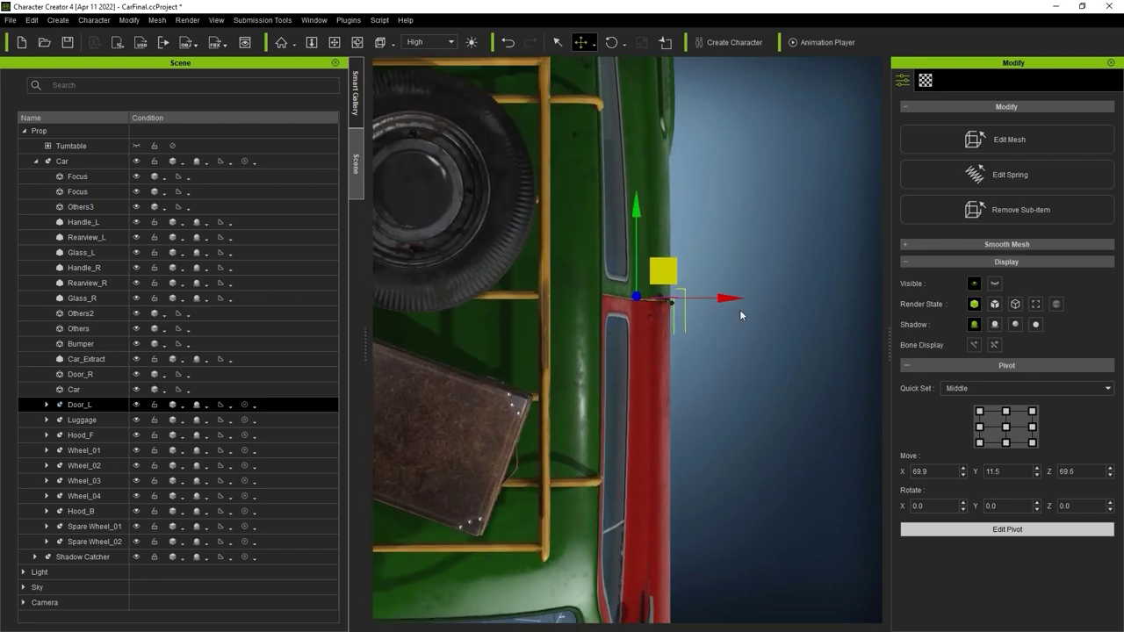
{"action": "left_click_drag", "start_coordinate": [725, 302], "coordinate": [761, 301]}
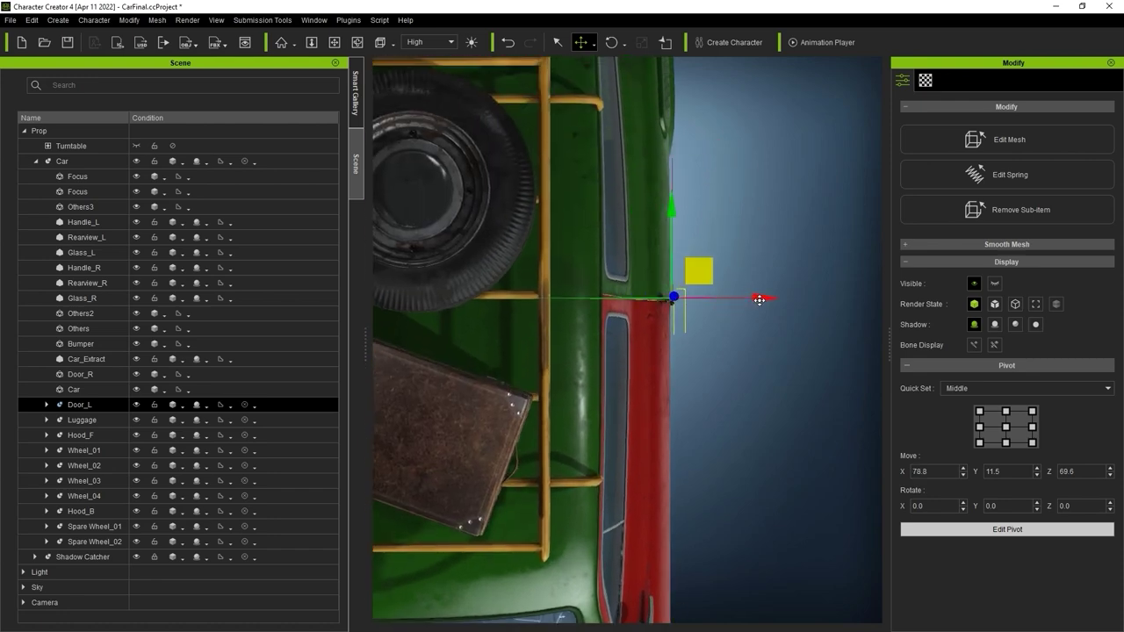
{"action": "left_click_drag", "start_coordinate": [668, 201], "coordinate": [669, 203]}
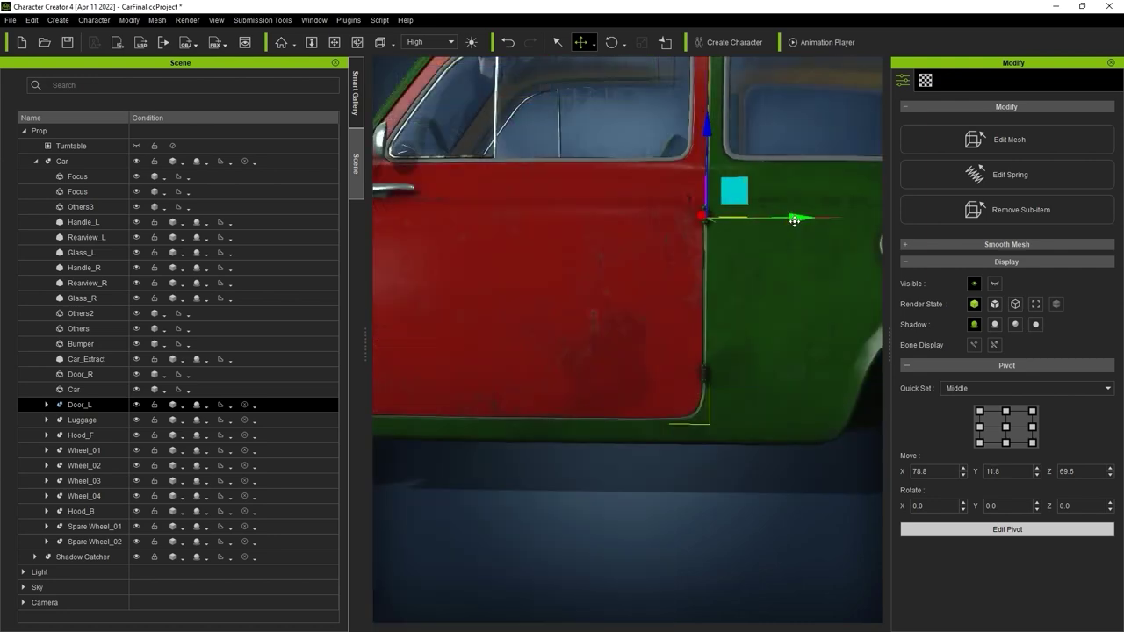
{"action": "left_click", "coordinate": [992, 531]}
Test the hinge pivot by rotating Door_L open about 42.5° around Z, and undo the rotation.
{"action": "middle_click_drag", "start_coordinate": [571, 377], "coordinate": [711, 411]}
{"action": "scroll", "coordinate": [711, 411], "scroll_direction": "down", "scroll_amount": 5}
{"action": "left_click", "coordinate": [612, 42]}
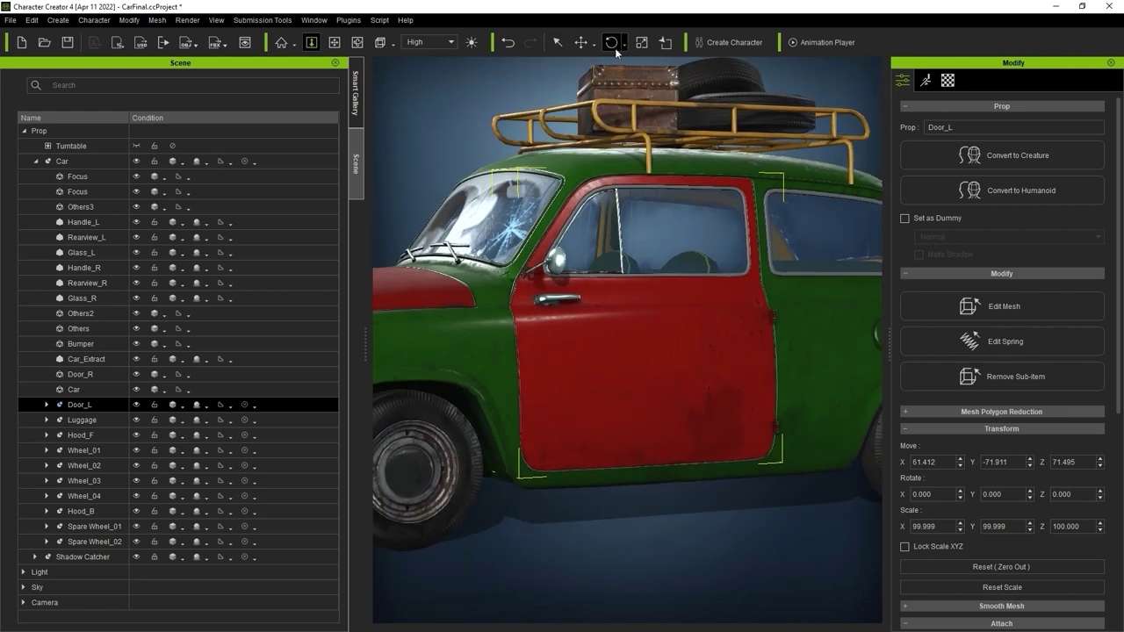
{"action": "left_click_drag", "start_coordinate": [726, 319], "coordinate": [796, 287]}
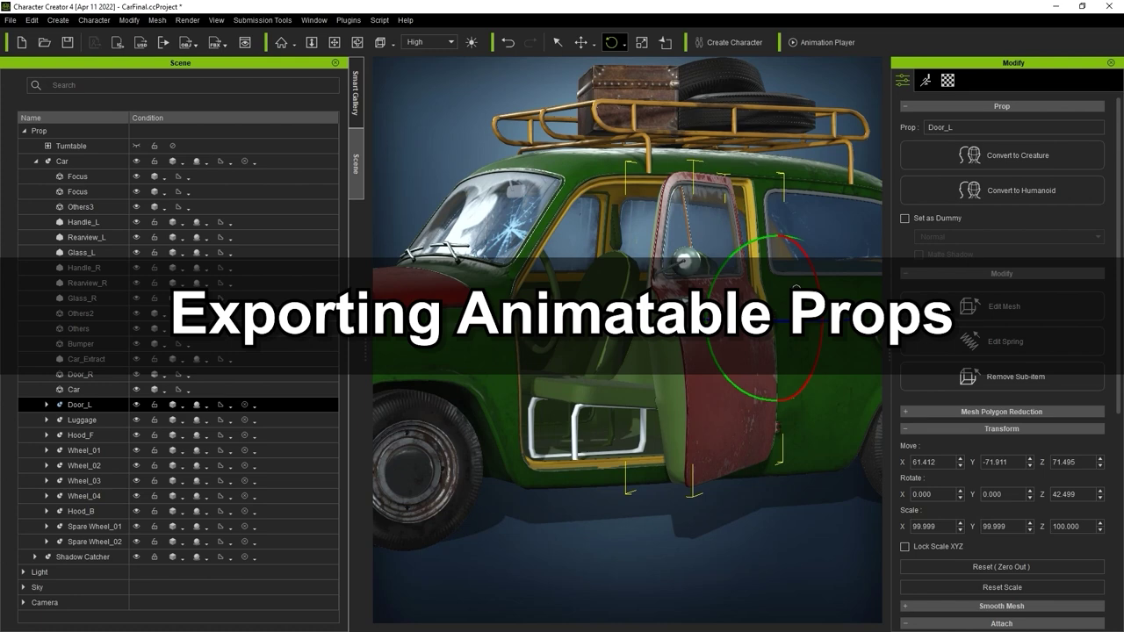
{"action": "key", "text": "ctrl+z"}
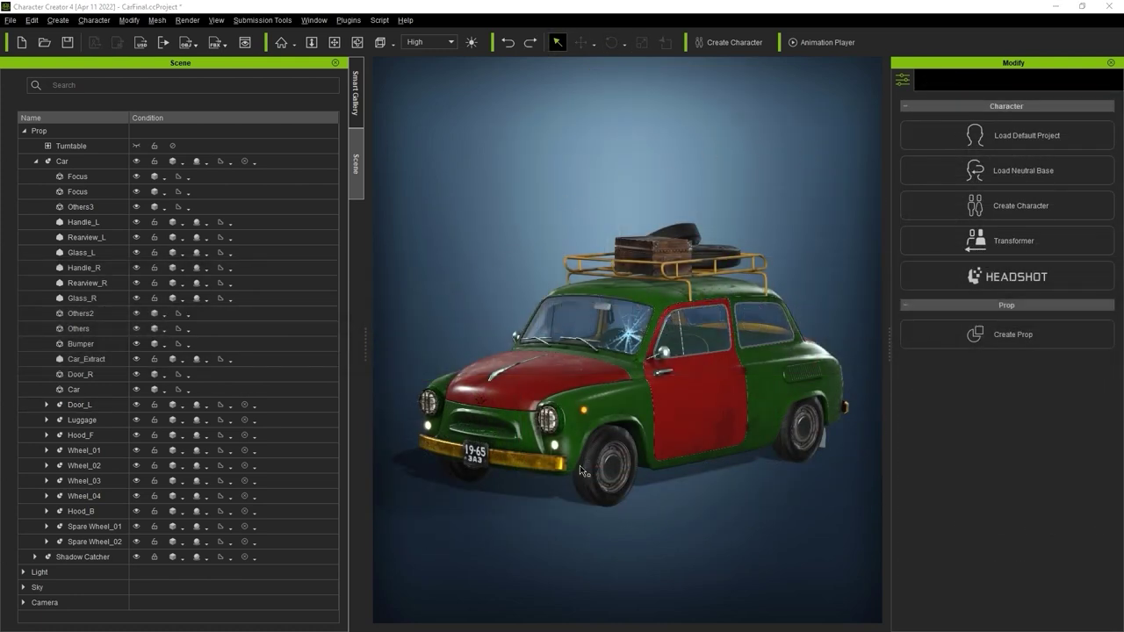
Export the complete Car prop for iClone, switch to iClone and expand the Car in its scene list.
{"action": "left_click", "coordinate": [101, 162]}
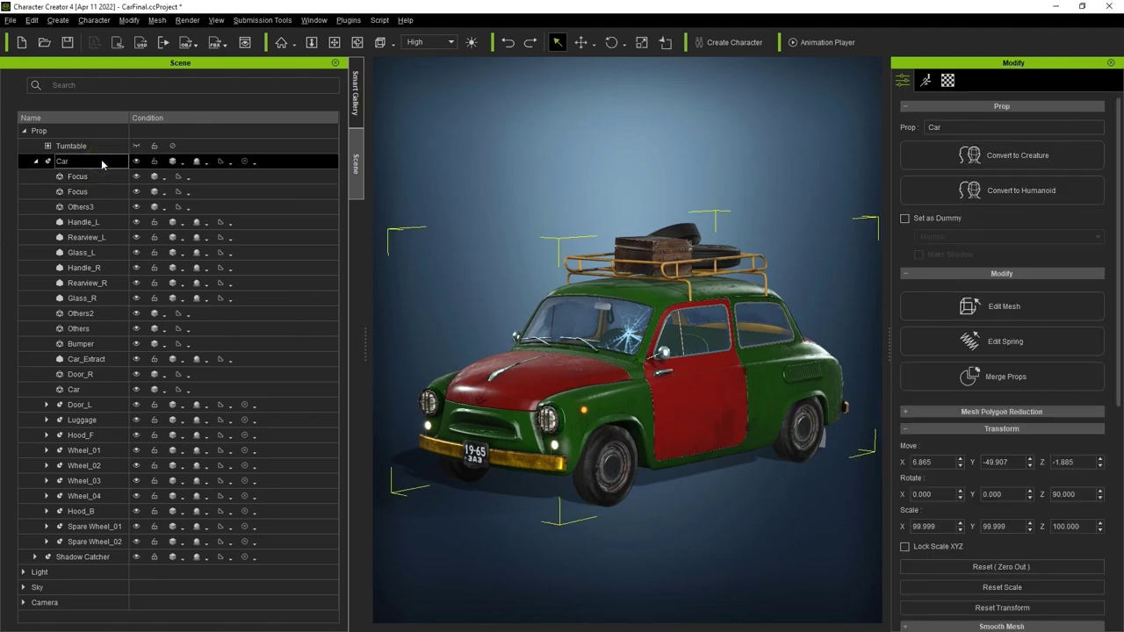
{"action": "left_click", "coordinate": [118, 44]}
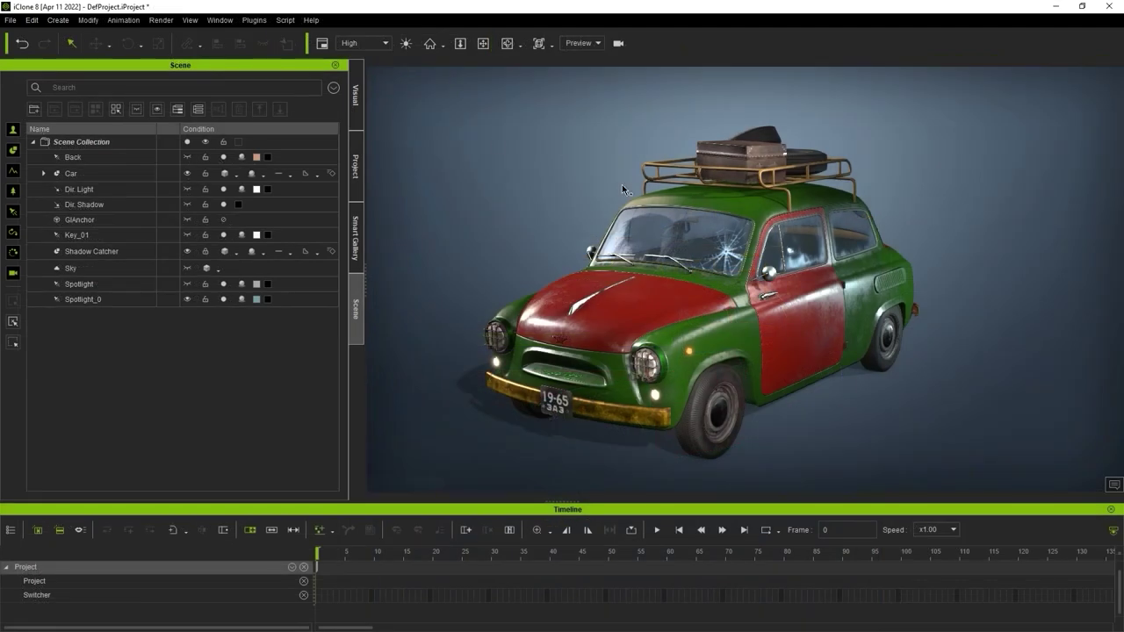
{"action": "left_click", "coordinate": [45, 174]}
Toggle the visibility of Door_L, Hood_F, Luggage, both spare wheels, Wheel_02 and Wheel_04 to check the car's sub-items in iClone.
{"action": "left_click", "coordinate": [97, 192]}
{"action": "left_click", "coordinate": [187, 191]}
{"action": "left_click", "coordinate": [187, 190]}
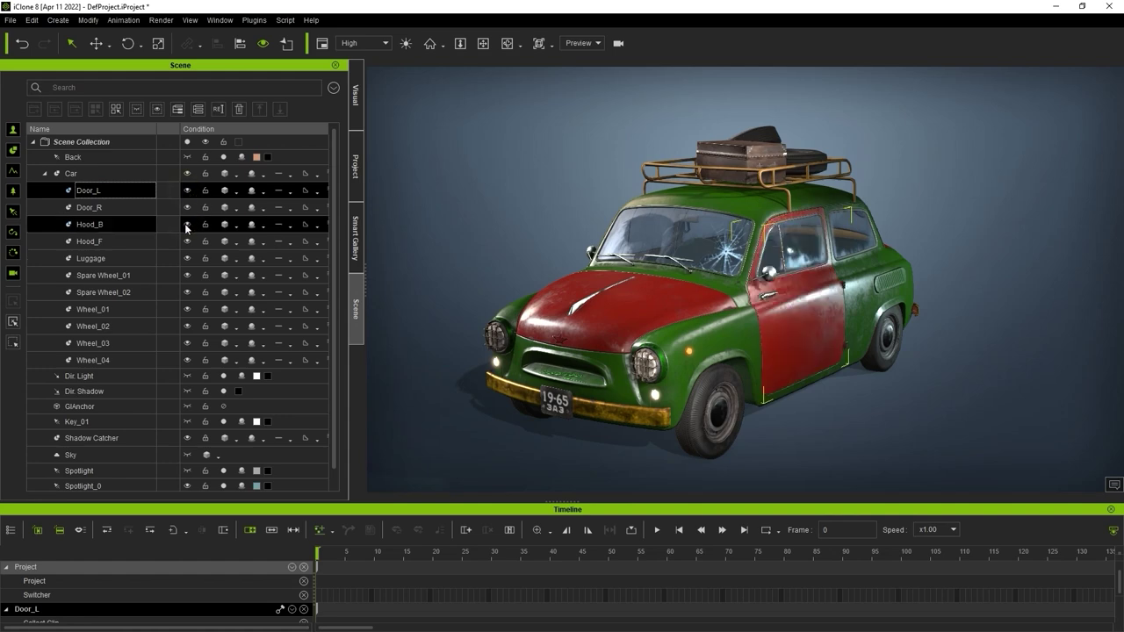
{"action": "double_click", "coordinate": [187, 241]}
{"action": "double_click", "coordinate": [188, 259]}
{"action": "double_click", "coordinate": [188, 276]}
{"action": "double_click", "coordinate": [188, 291]}
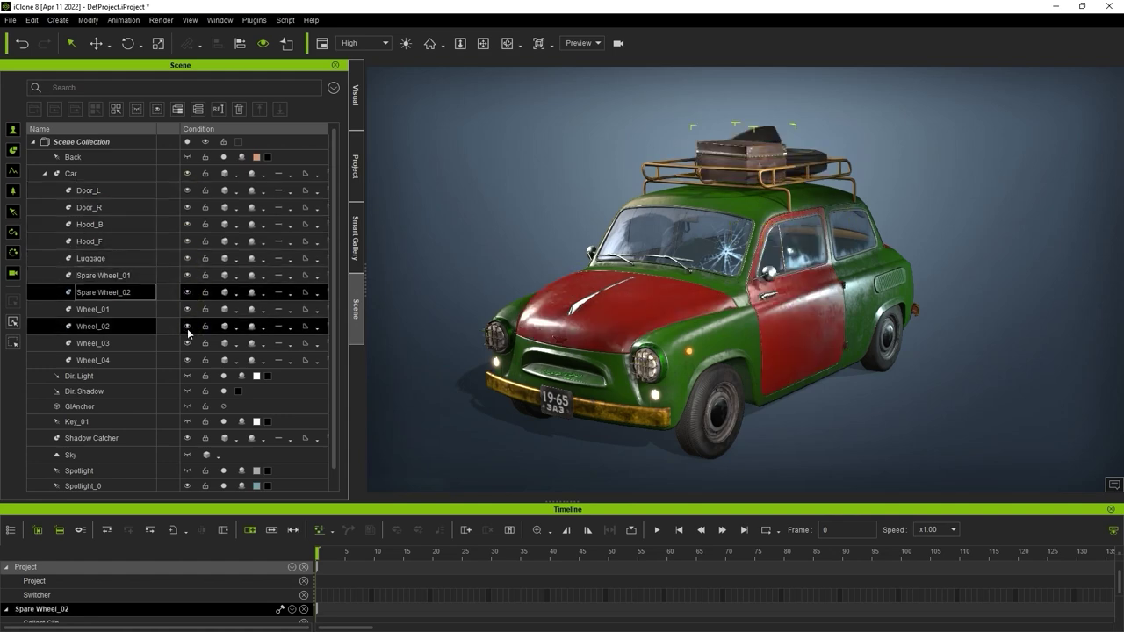
{"action": "left_click", "coordinate": [187, 328]}
{"action": "left_click", "coordinate": [189, 359]}
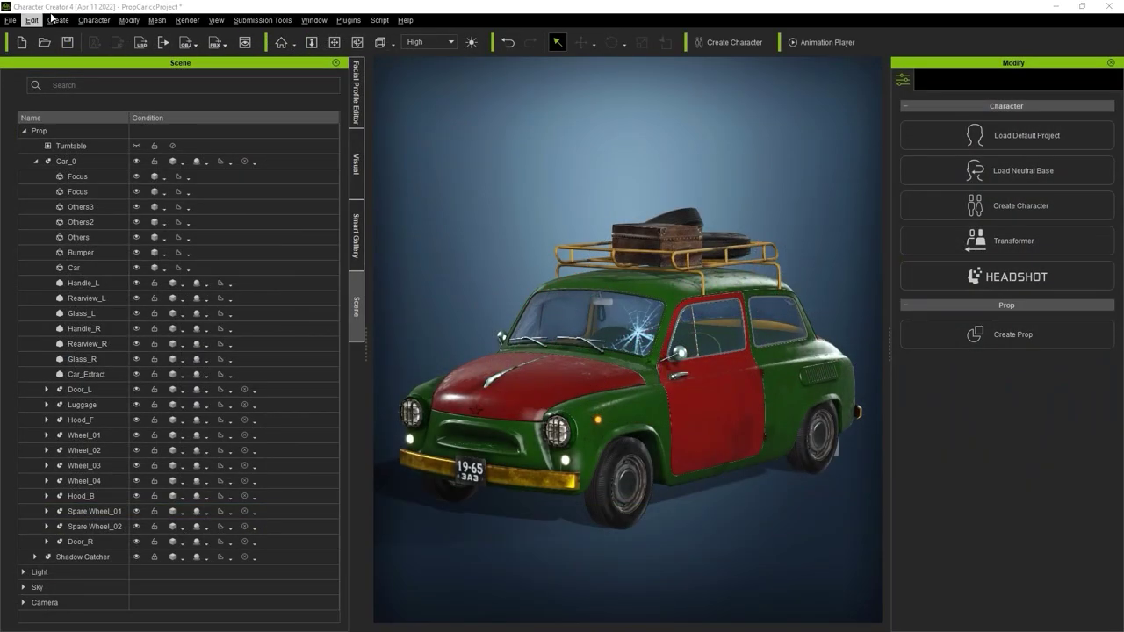
Export all content to FBX with the Blender target preset, saving the file as Car in the Car to Blender folder.
{"action": "left_click", "coordinate": [10, 19]}
{"action": "mouse_move", "coordinate": [44, 130]}
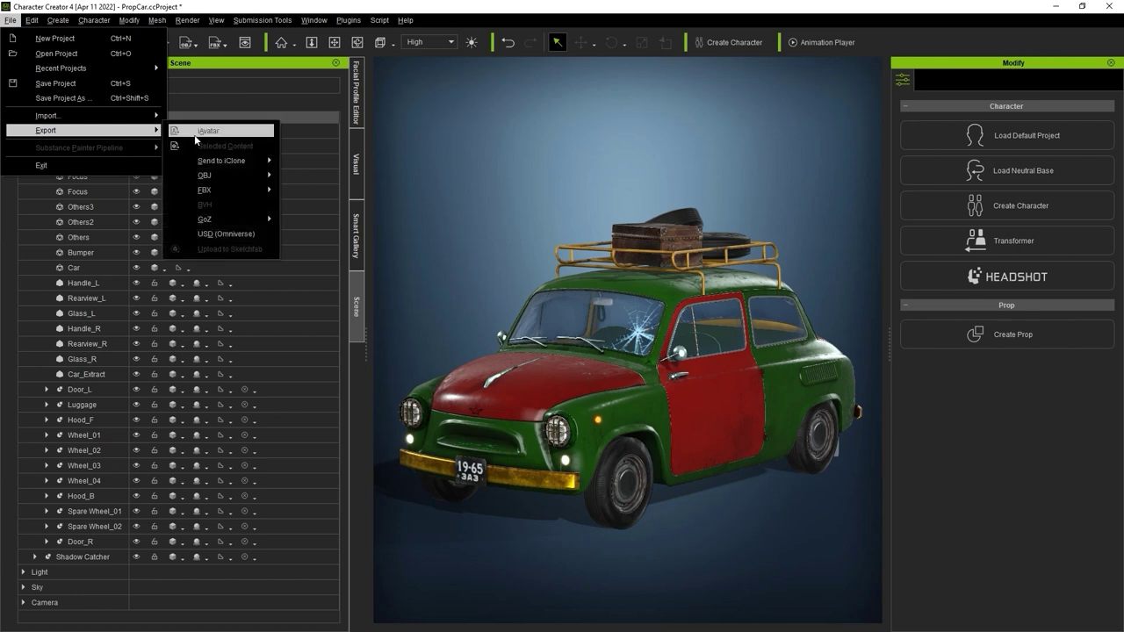
{"action": "mouse_move", "coordinate": [193, 190]}
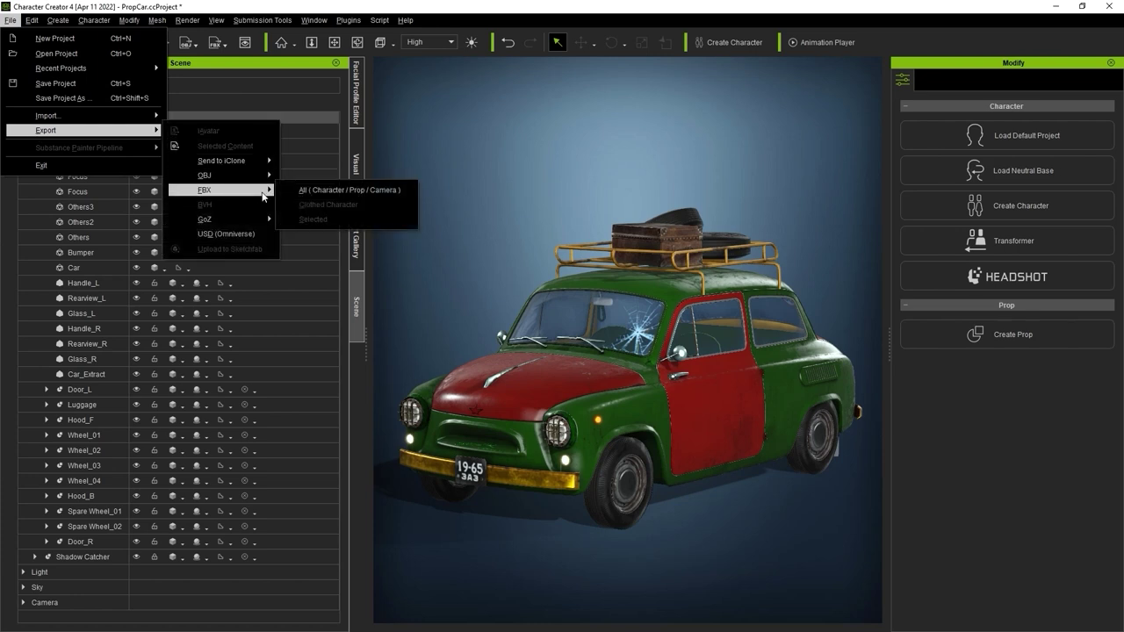
{"action": "left_click", "coordinate": [309, 192]}
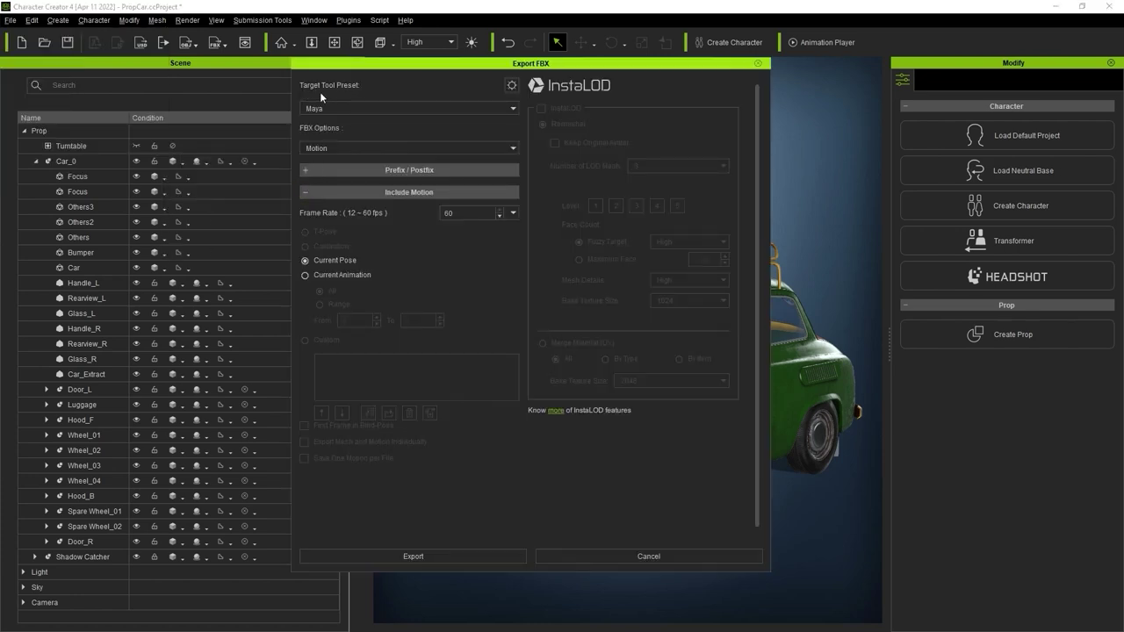
{"action": "left_click", "coordinate": [349, 108]}
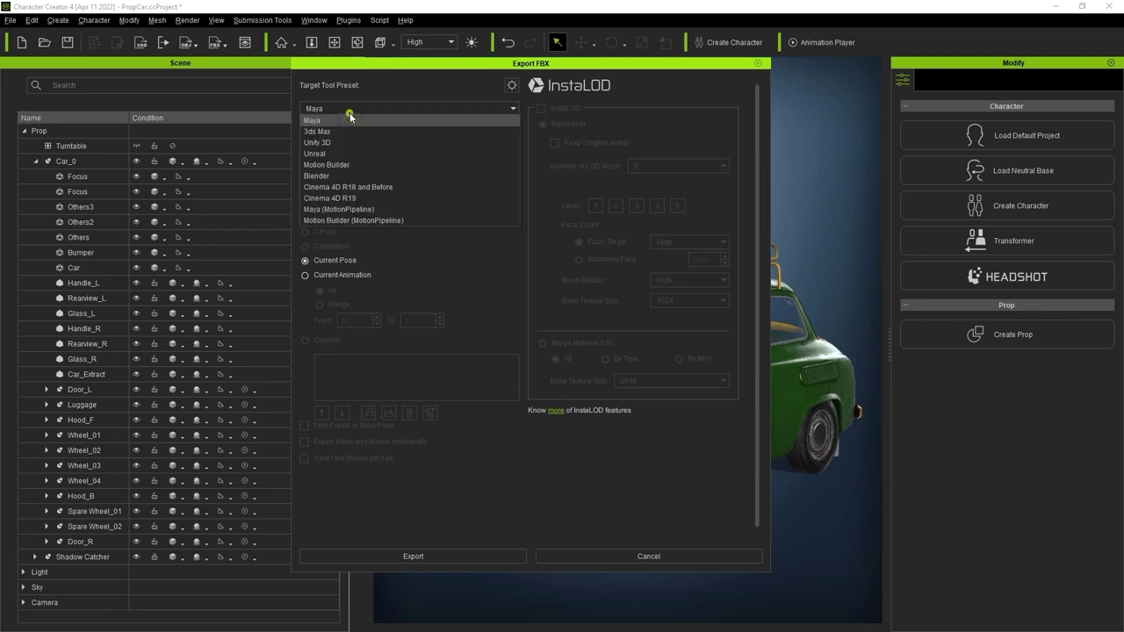
{"action": "left_click", "coordinate": [342, 173]}
{"action": "left_click", "coordinate": [448, 552]}
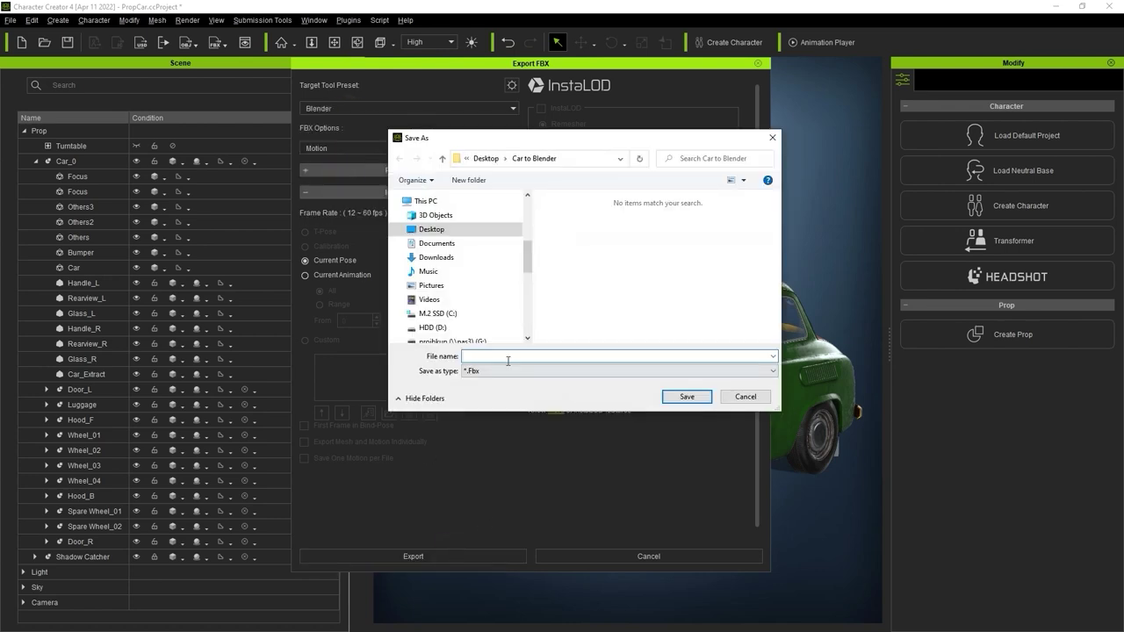
{"action": "type", "text": "Car"}
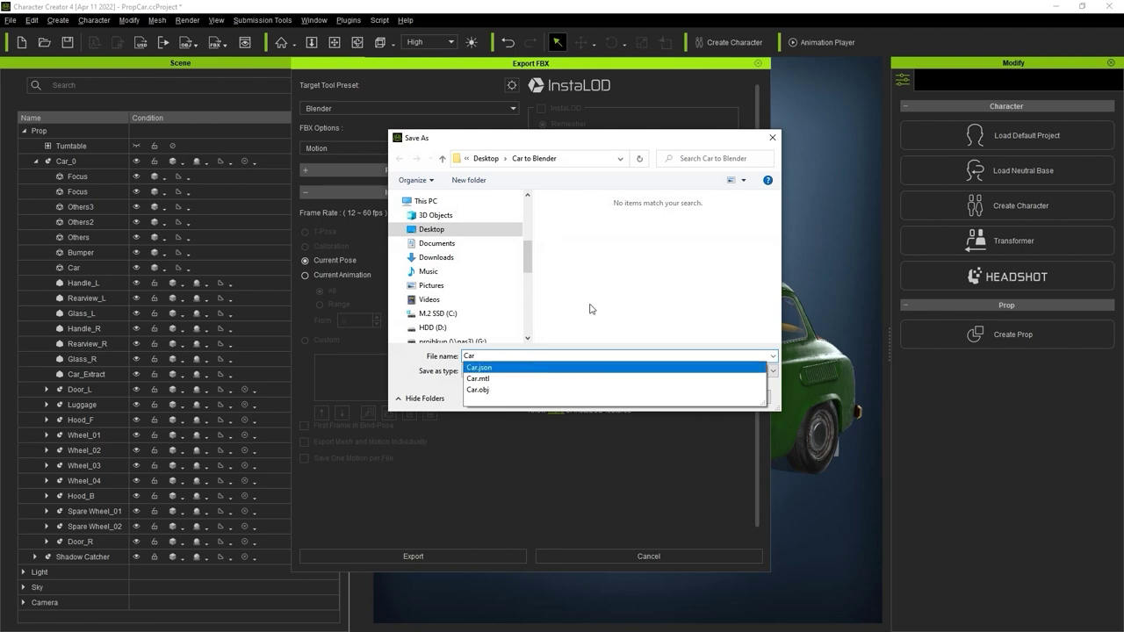
{"action": "left_click", "coordinate": [694, 397]}
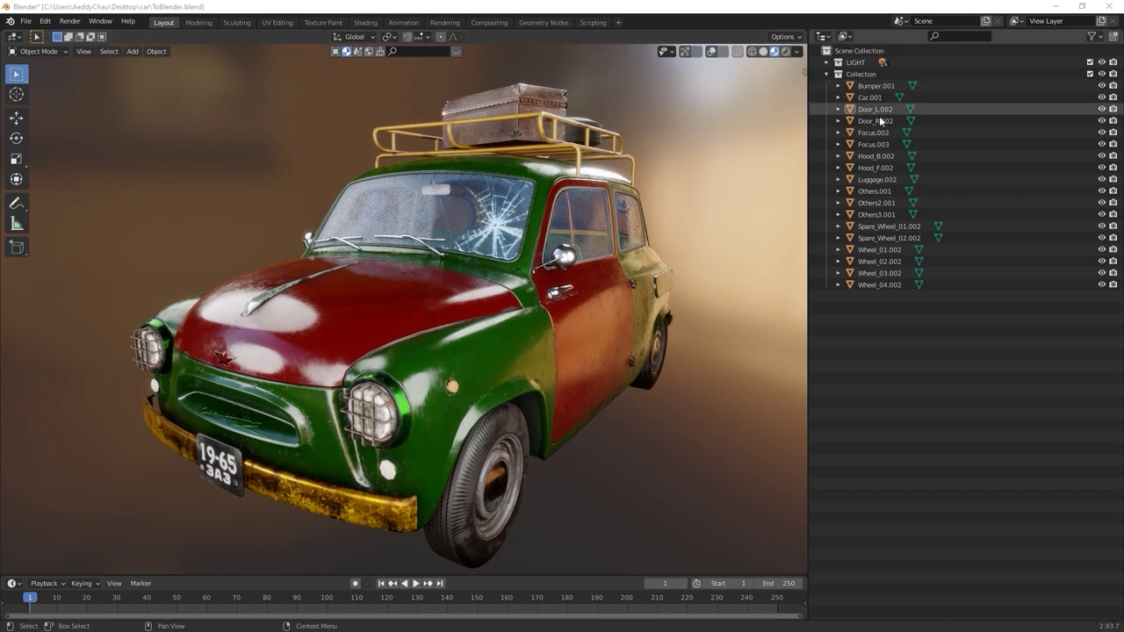
Switch to Blender and toggle the visibility of Bumper.001, Car.001, Door_L.002, Focus.003 and Hood_F.002 to check the imported car's separate parts.
{"action": "left_click", "coordinate": [1102, 87]}
{"action": "left_click", "coordinate": [1102, 86]}
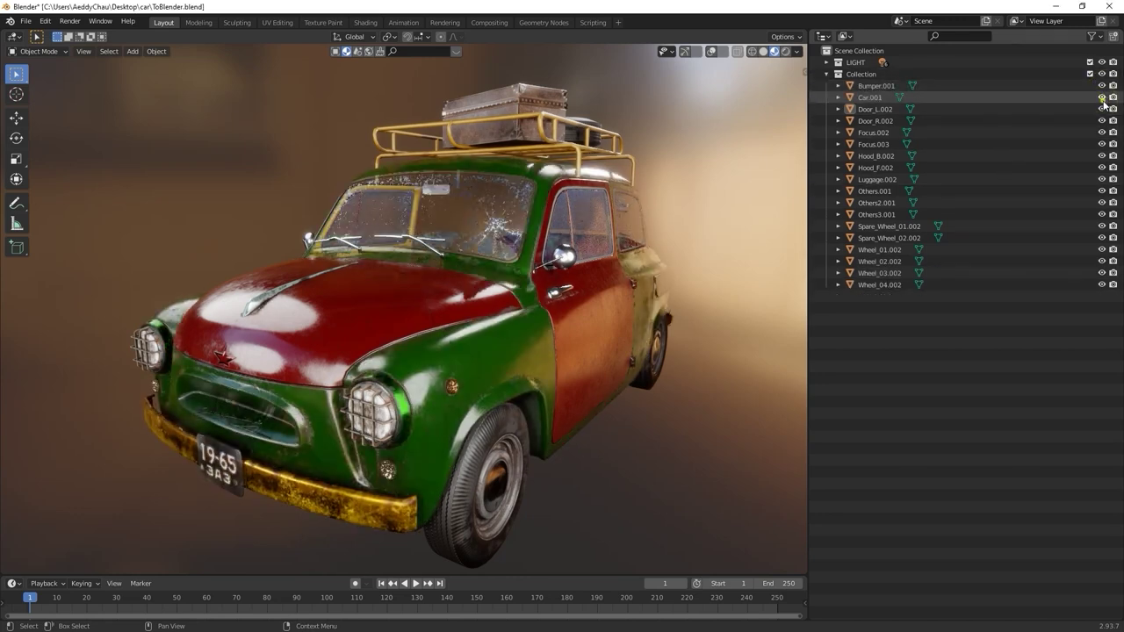
{"action": "left_click", "coordinate": [1102, 109]}
{"action": "left_click", "coordinate": [1102, 109]}
{"action": "left_click", "coordinate": [1102, 144]}
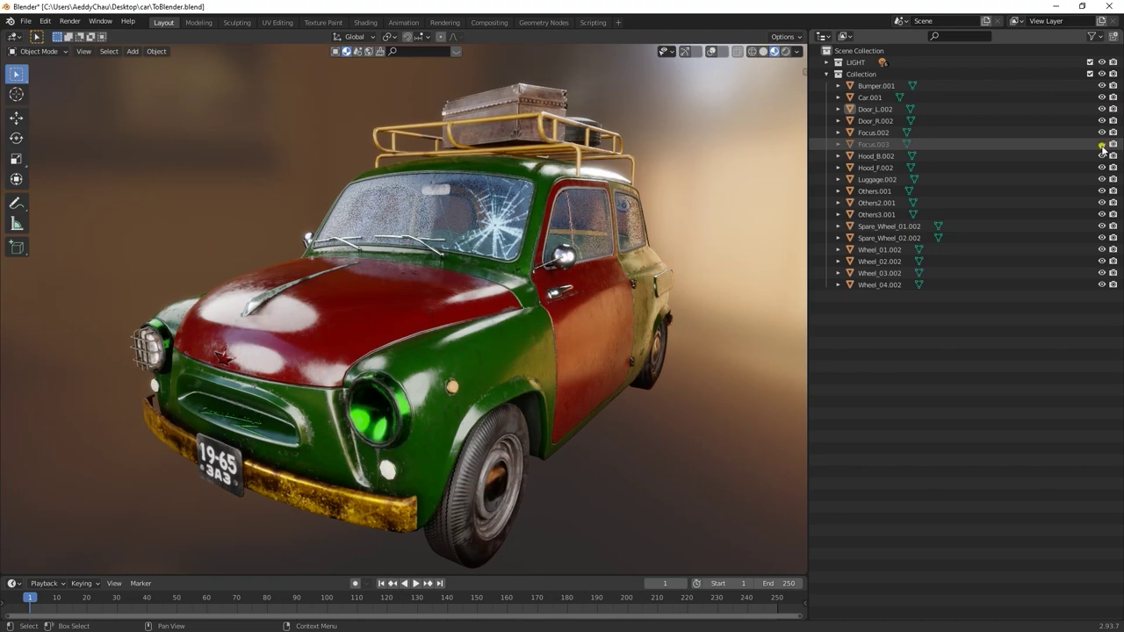
{"action": "left_click", "coordinate": [1102, 144]}
{"action": "left_click", "coordinate": [1102, 167]}
{"action": "left_click", "coordinate": [1102, 167]}
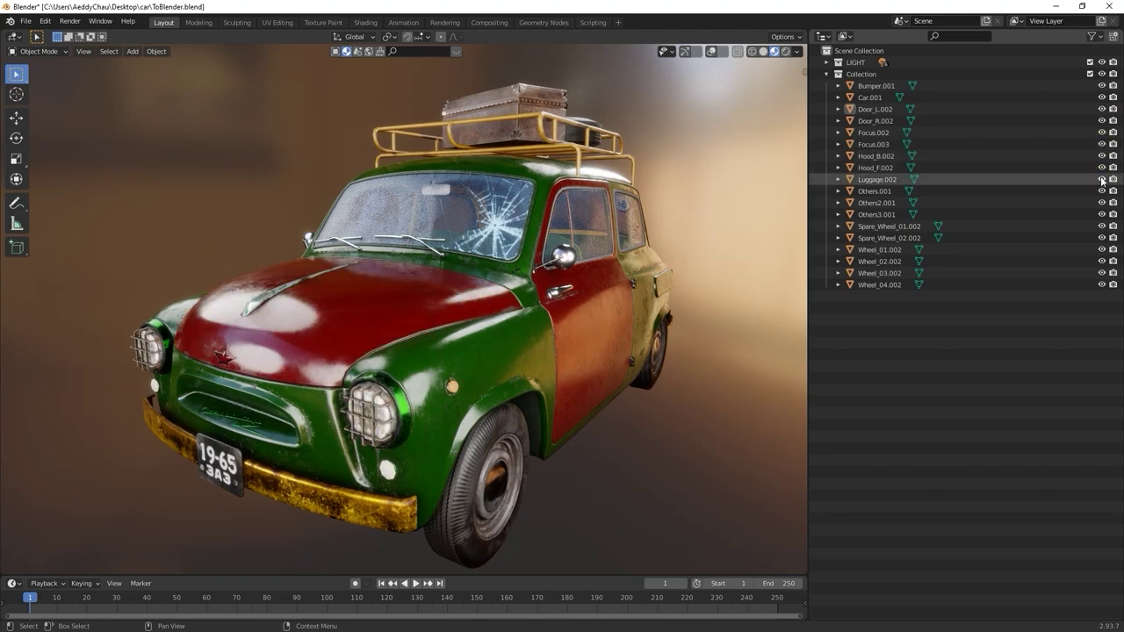